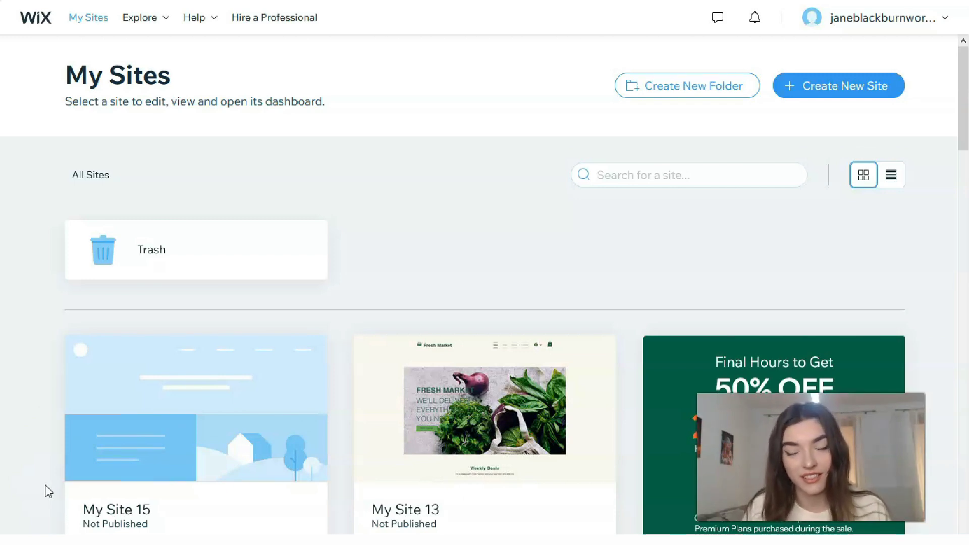
Create a new site in the Events category and choose to build it from an Editor template.
left_click(41, 514)
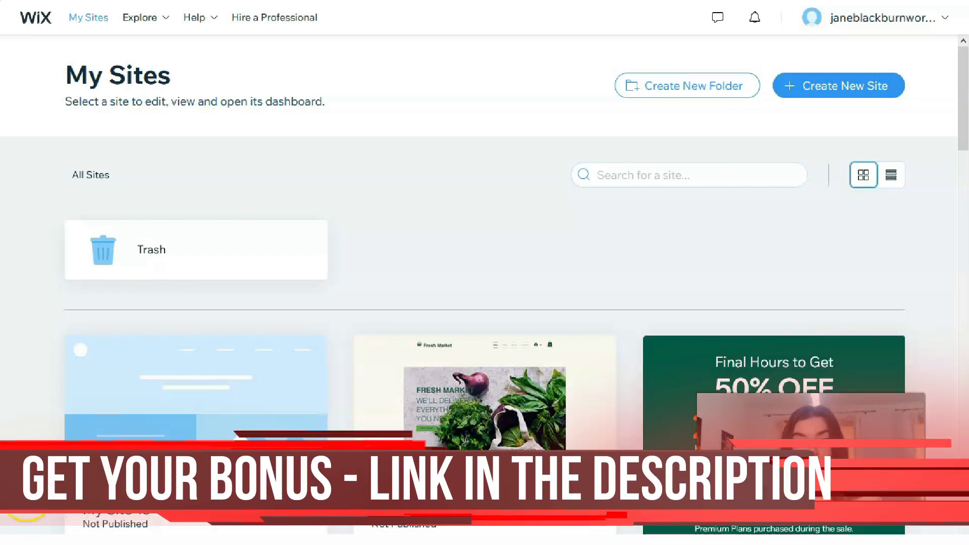
left_click(830, 89)
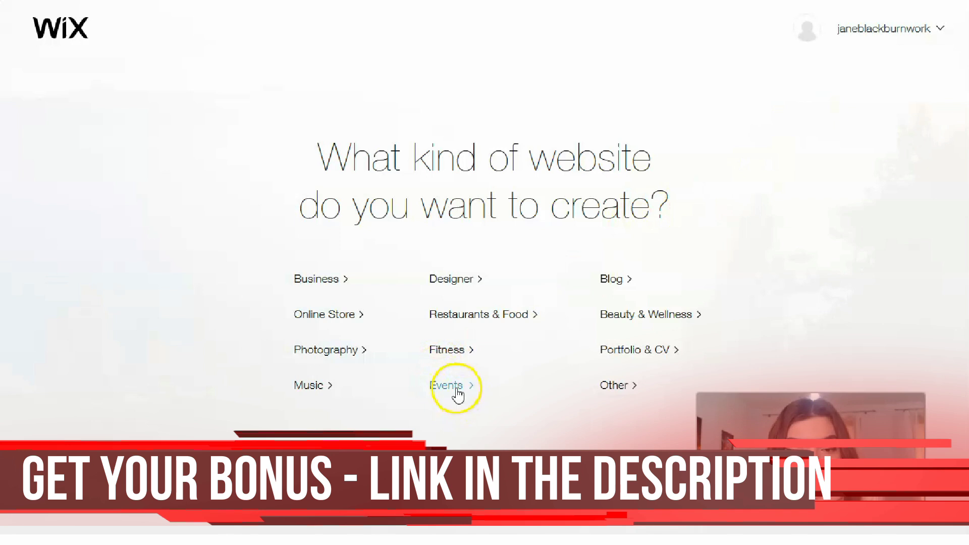
left_click(473, 415)
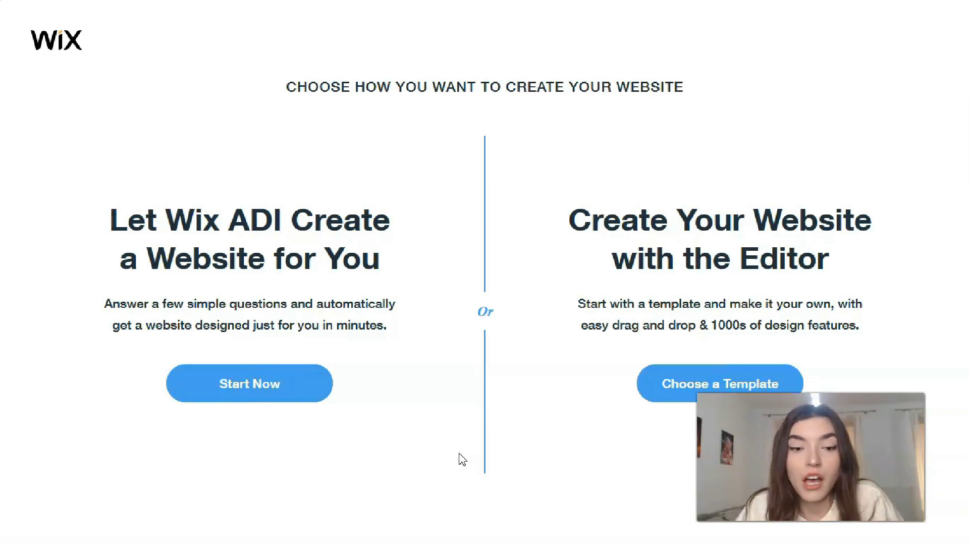
left_click(417, 461)
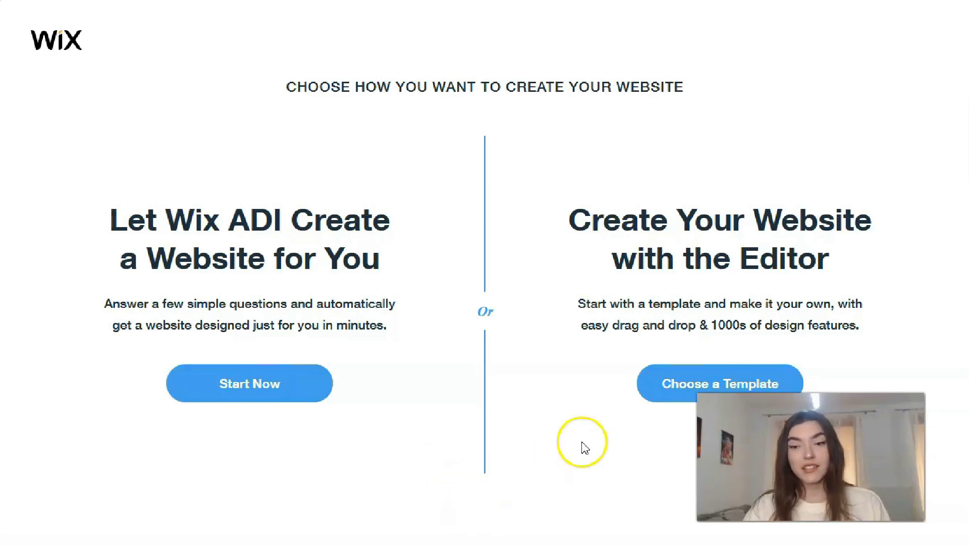
left_click(687, 396)
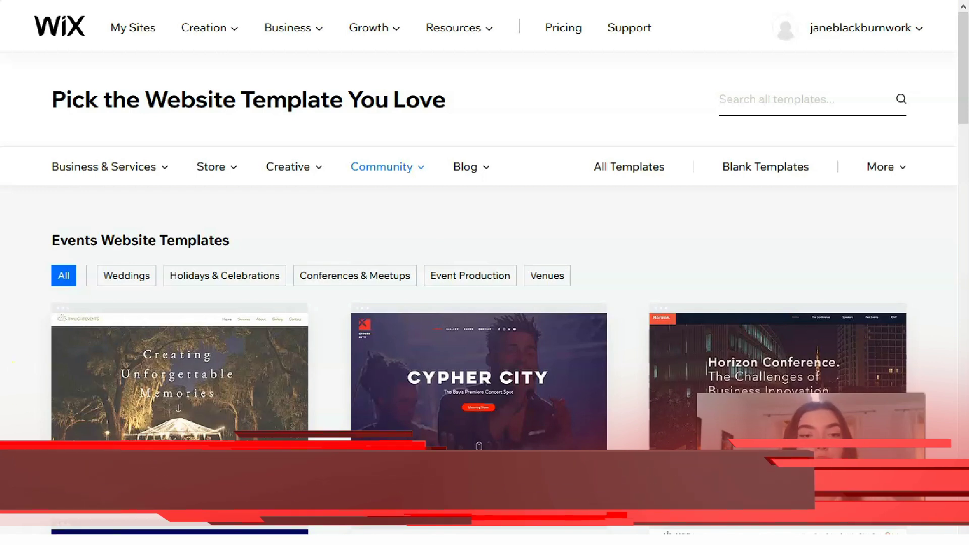
Look over the template categories and Events templates, preview the Concert Venue template, and close its preview.
left_click(116, 169)
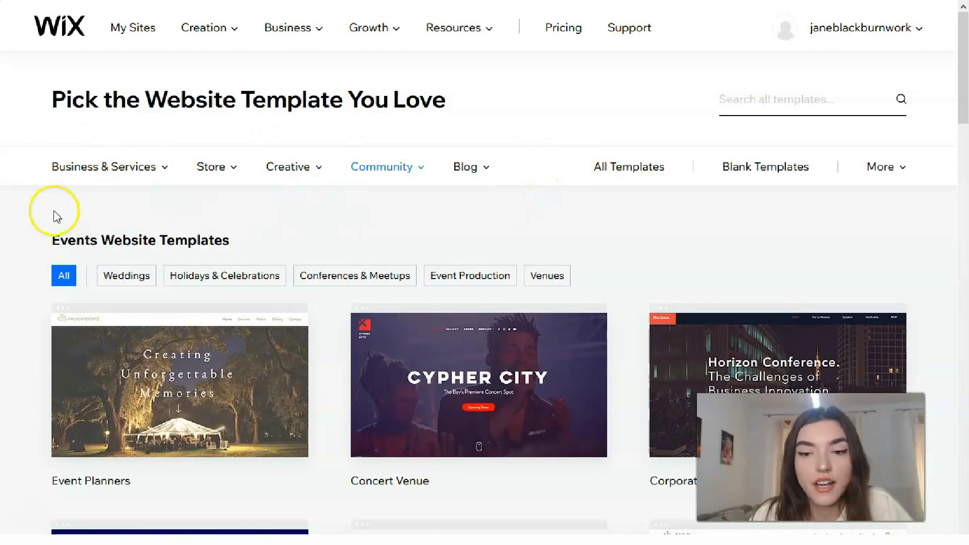
mouse_move(164, 181)
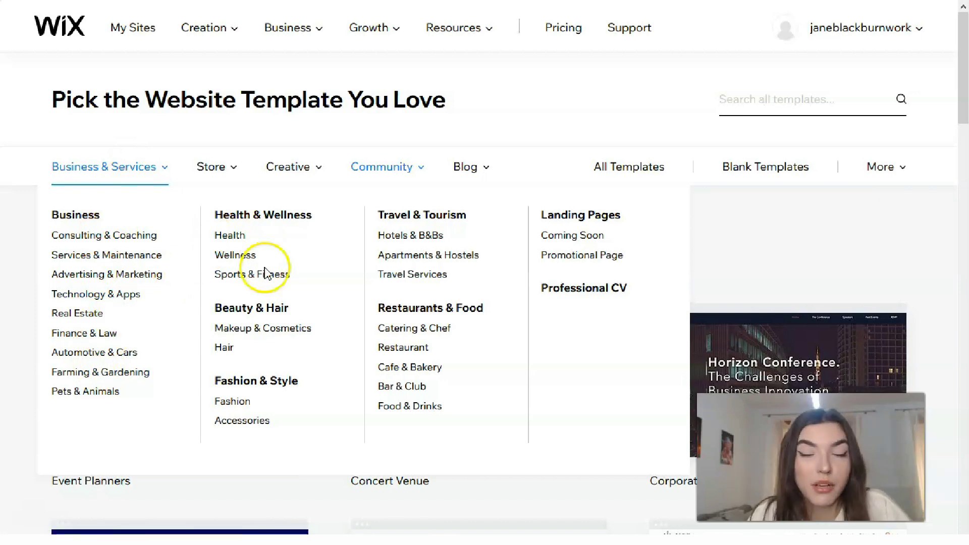
scroll(572, 348, "down", 3)
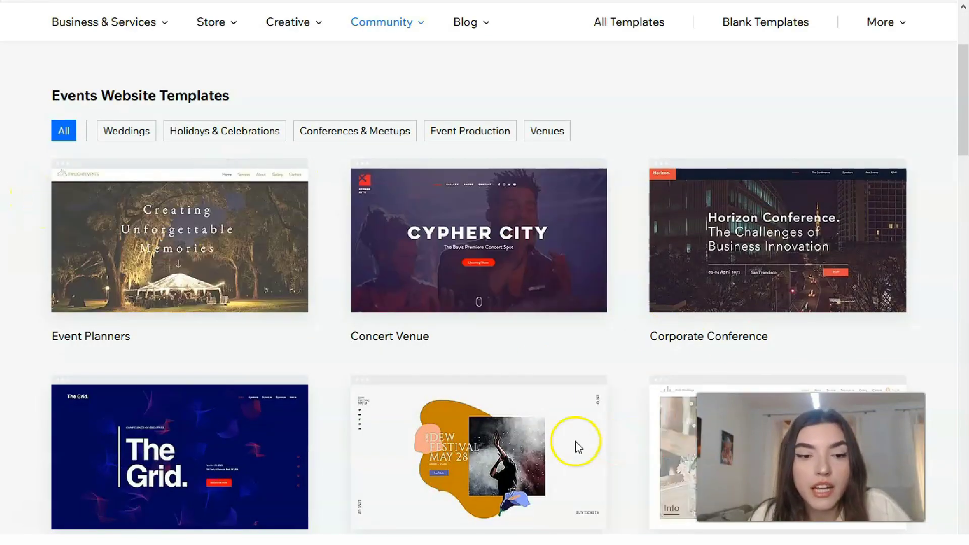
scroll(403, 429, "down", 2)
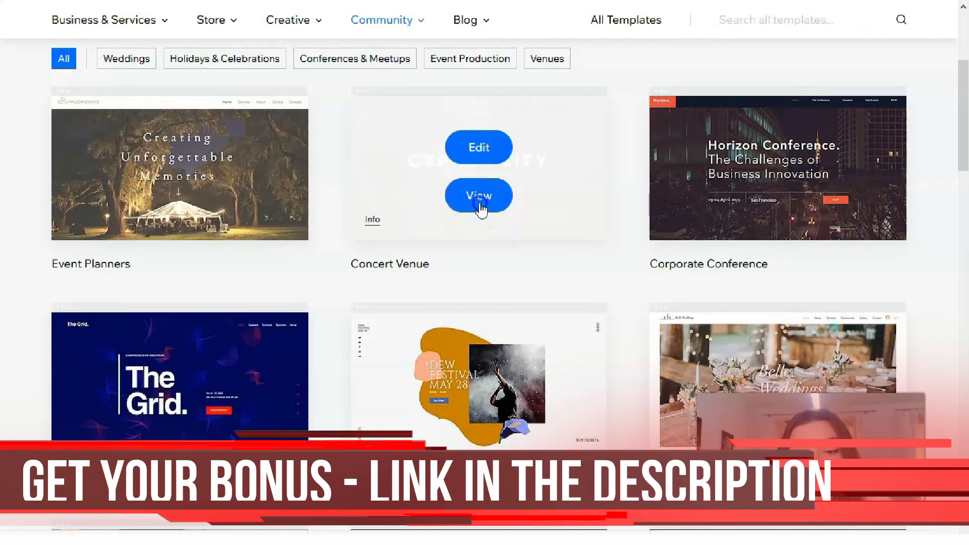
left_click(480, 207)
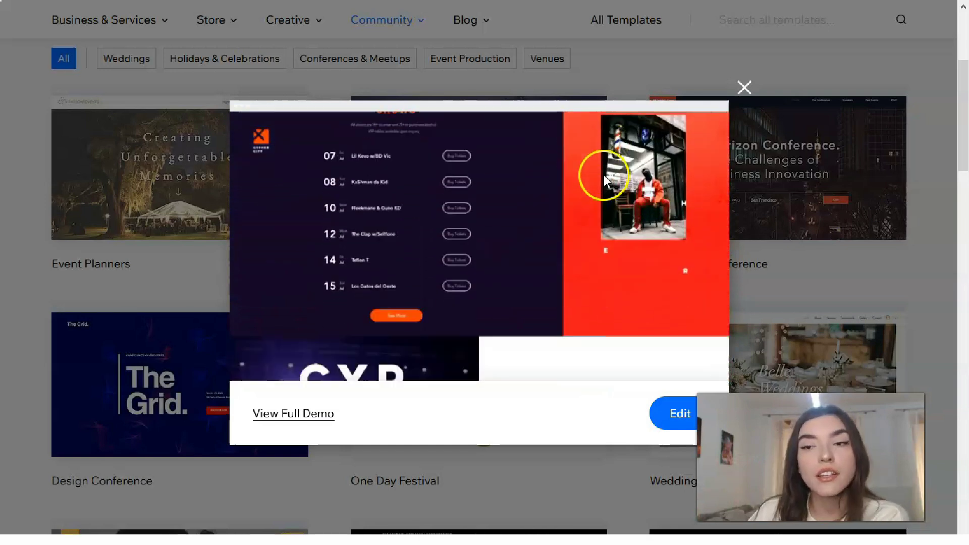
left_click(745, 88)
Preview the Corporate Conference template and examine its sections through to the past events.
mouse_move(673, 349)
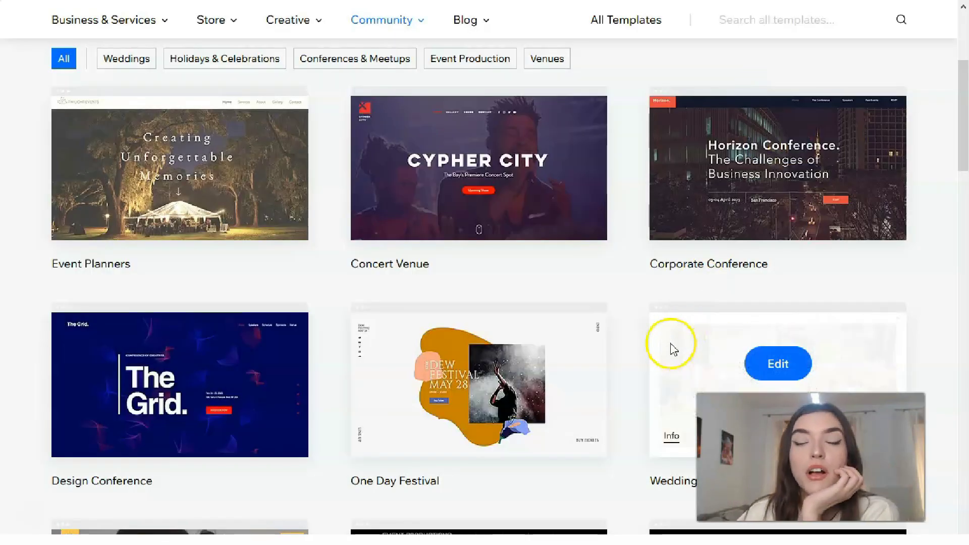
mouse_move(729, 244)
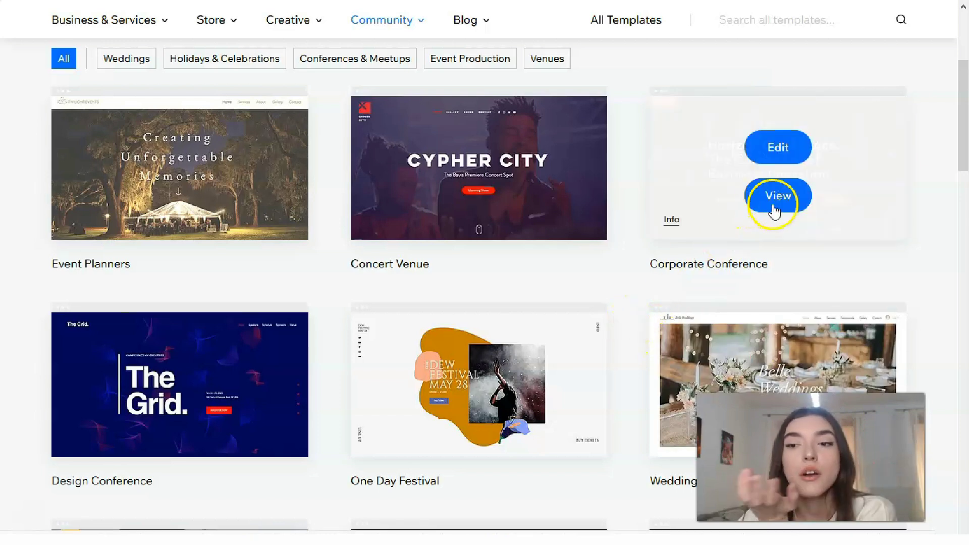
left_click(775, 208)
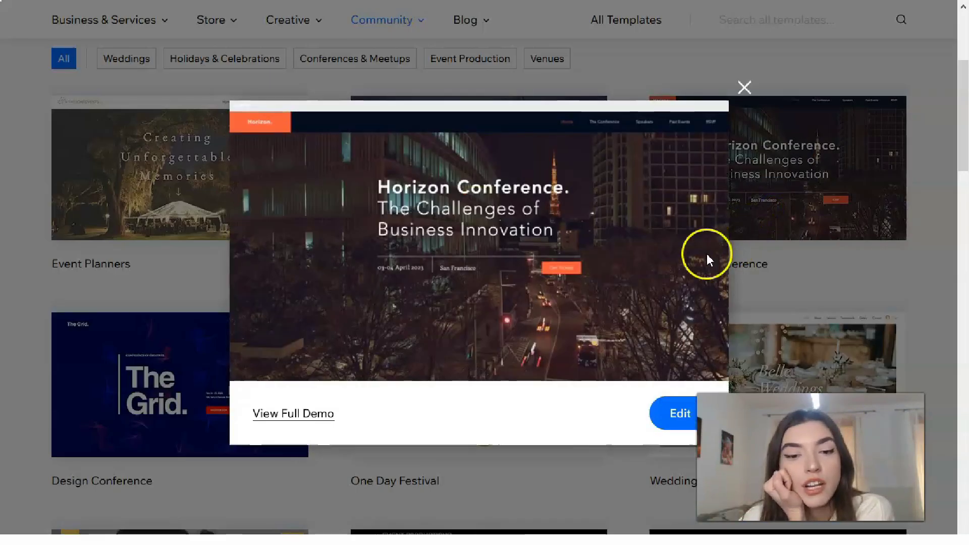
scroll(602, 308, "down", 2)
scroll(600, 316, "down", 4)
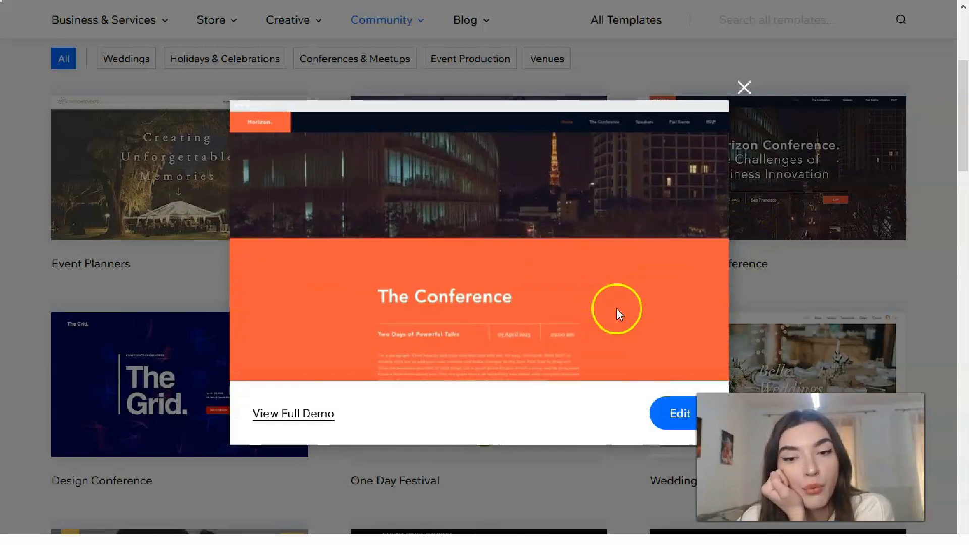
scroll(570, 339, "down", 4)
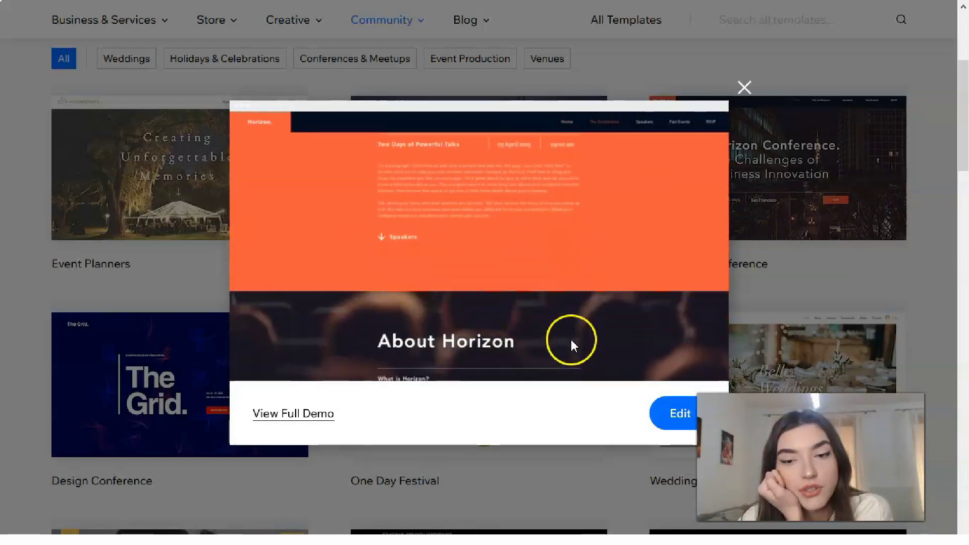
scroll(567, 350, "down", 4)
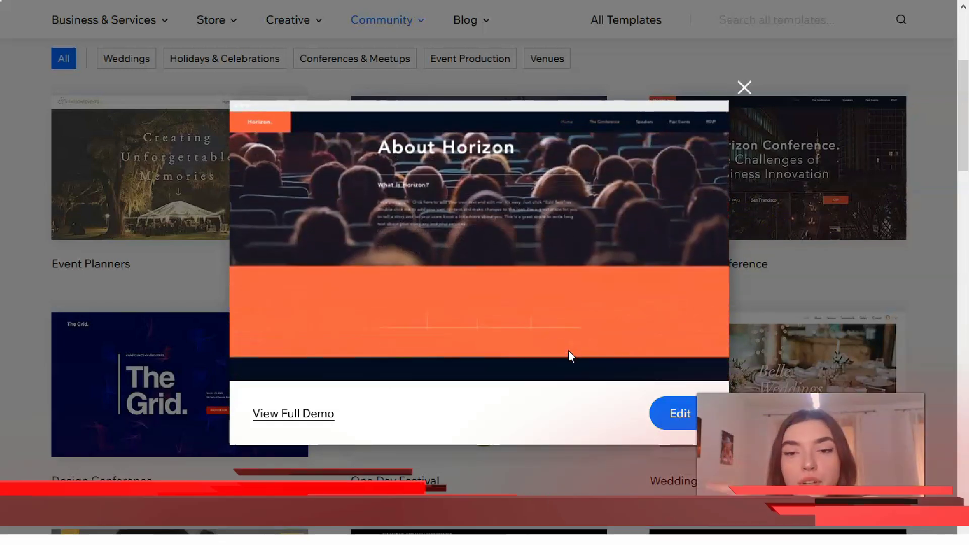
scroll(571, 349, "down", 4)
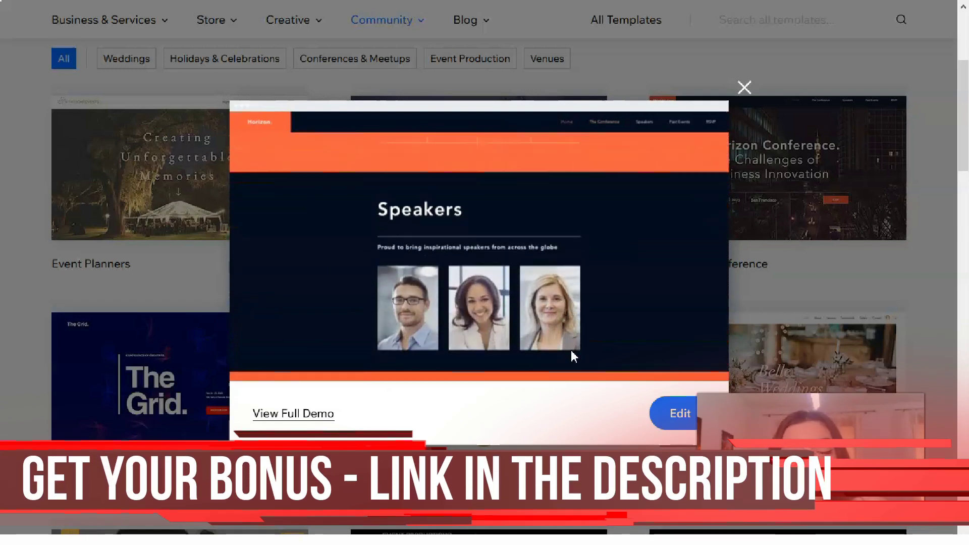
scroll(583, 321, "down", 4)
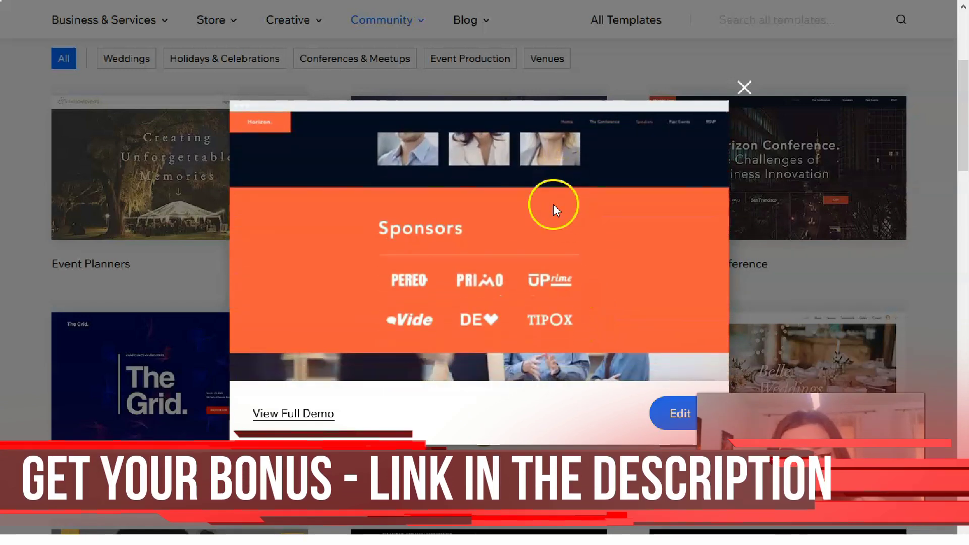
scroll(475, 368, "down", 5)
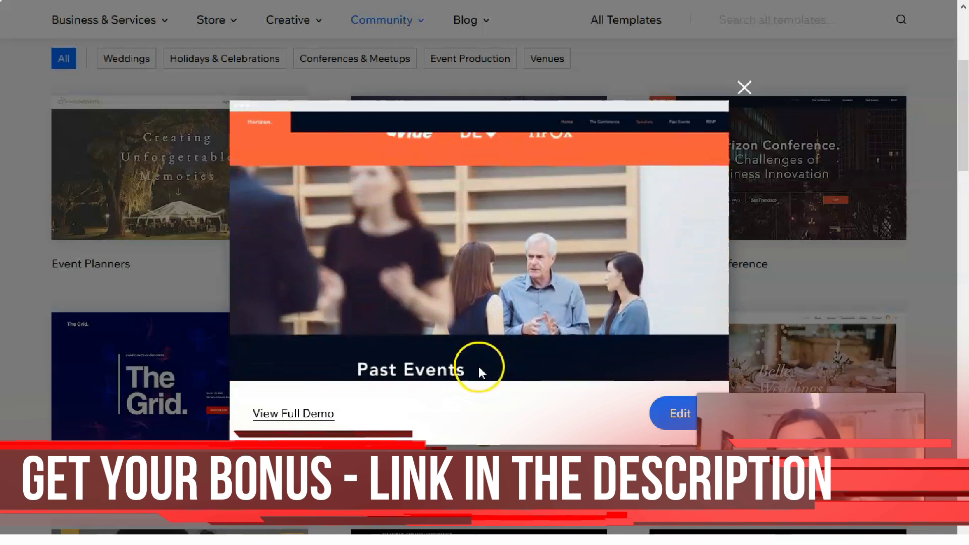
scroll(490, 358, "down", 5)
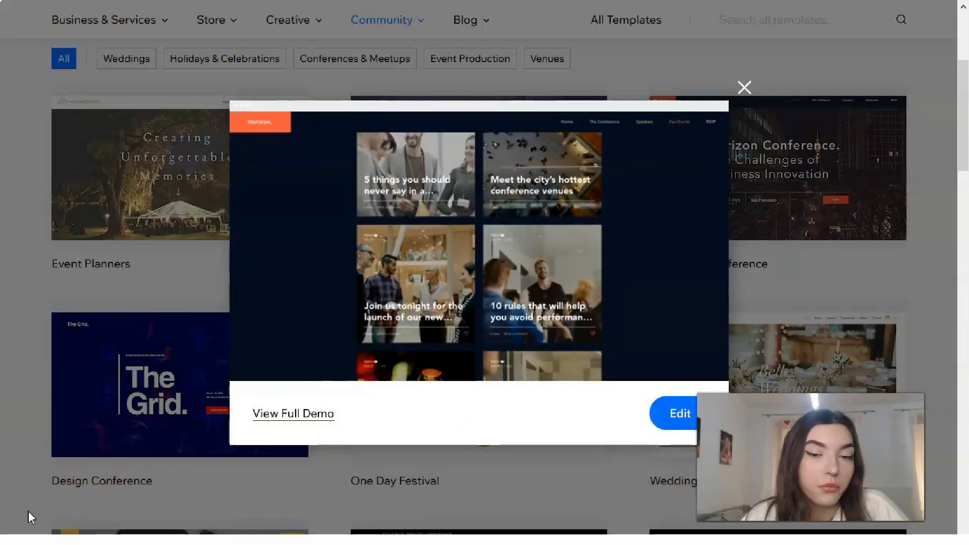
View the full demo of the Corporate Conference template and examine its page down to the map and contact section.
left_click(263, 426)
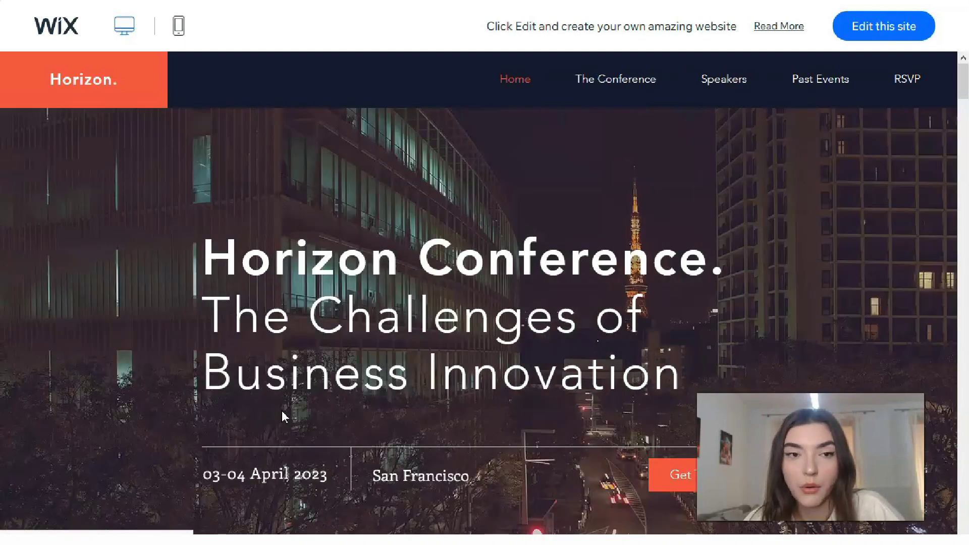
scroll(373, 325, "down", 3)
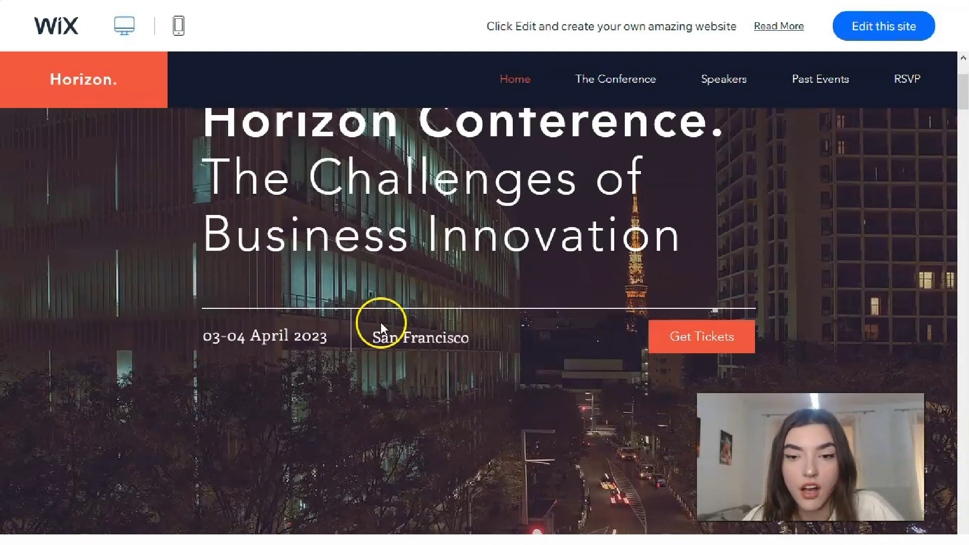
scroll(382, 327, "down", 10)
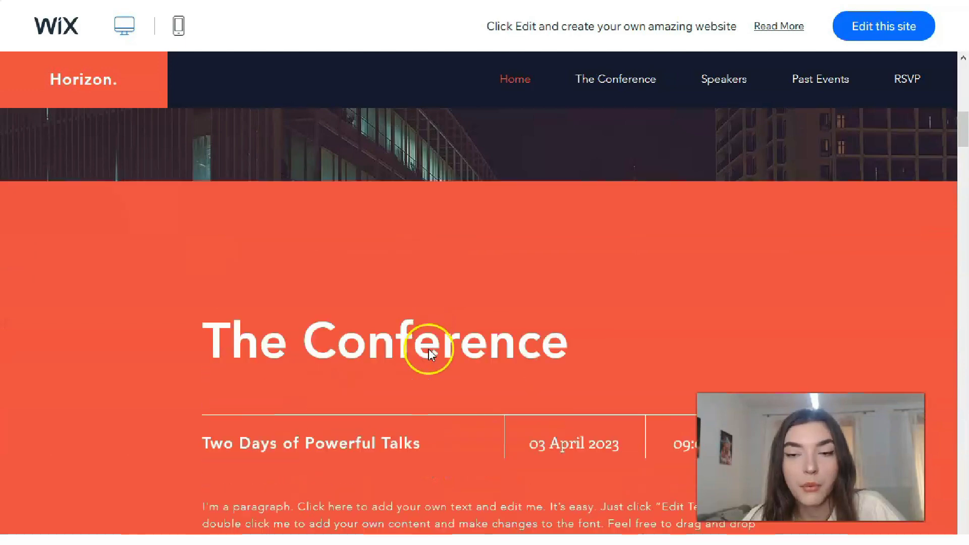
scroll(428, 348, "down", 20)
scroll(434, 348, "down", 15)
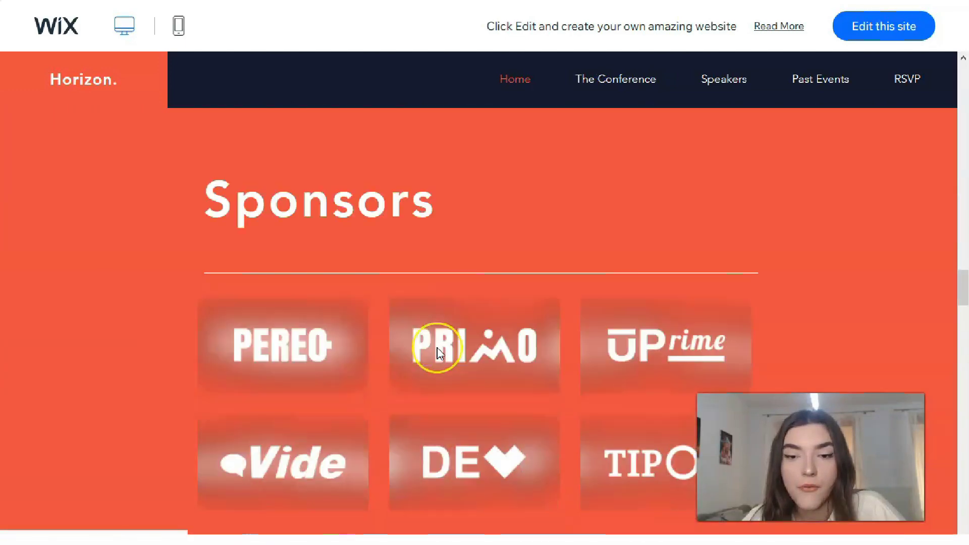
scroll(437, 348, "down", 20)
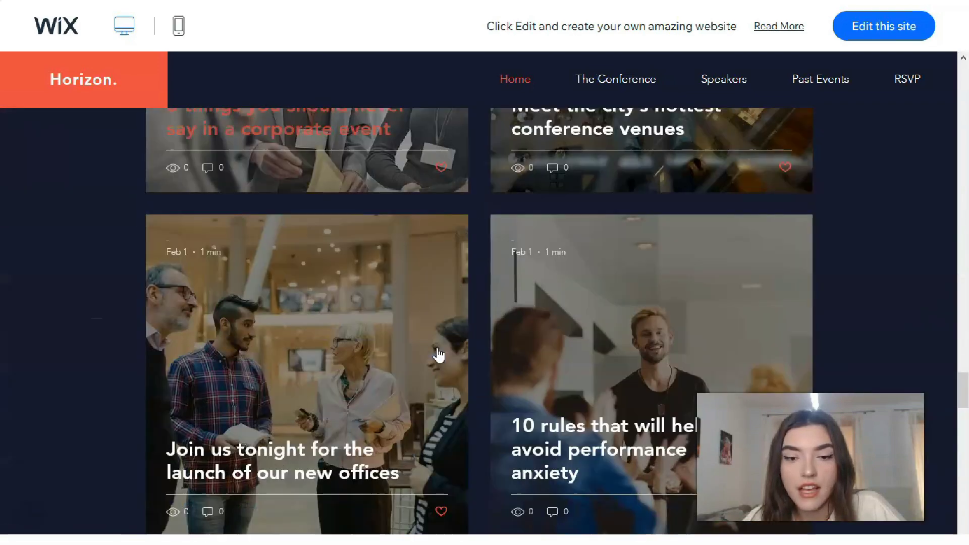
scroll(437, 348, "down", 20)
scroll(440, 342, "down", 4)
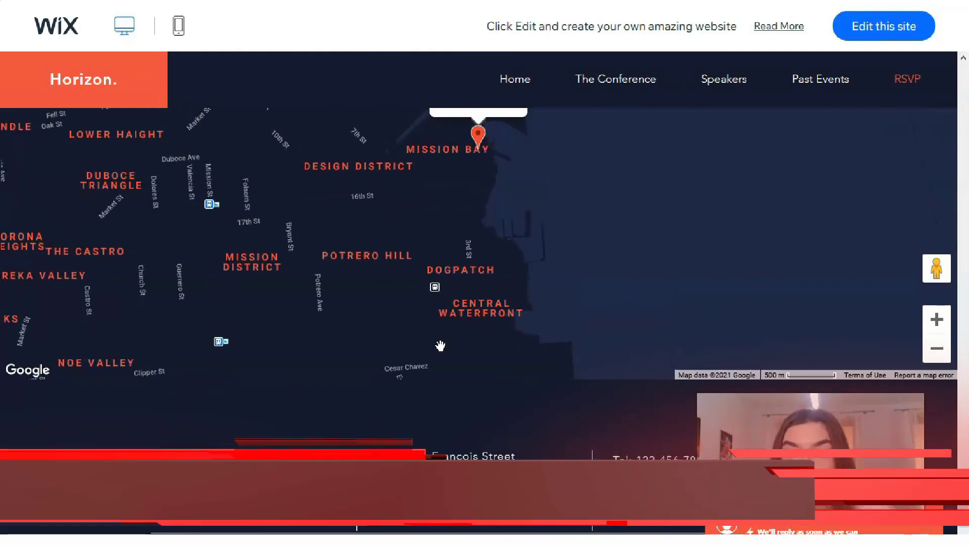
Return to the start of the conference demo page and view its mobile version.
scroll(440, 346, "up", 20)
scroll(439, 348, "up", 15)
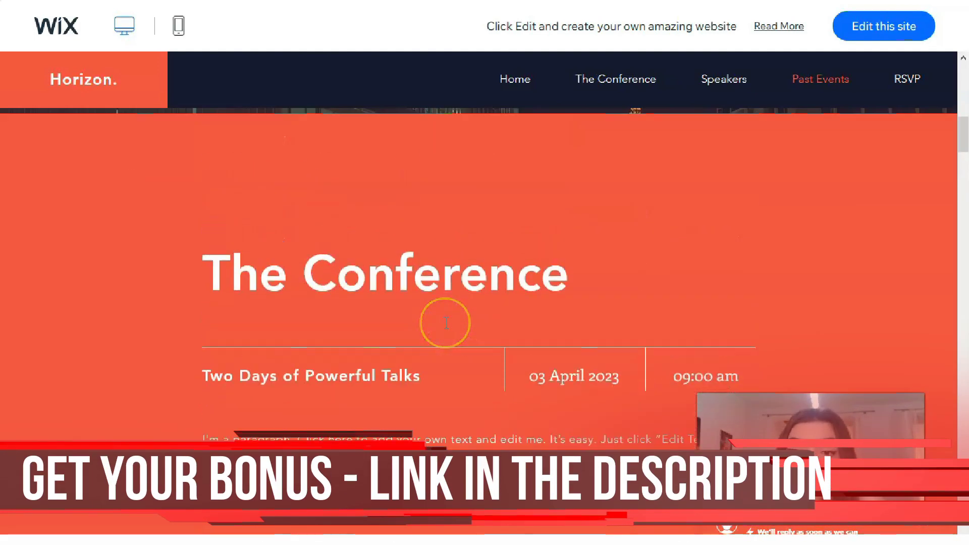
scroll(446, 323, "up", 5)
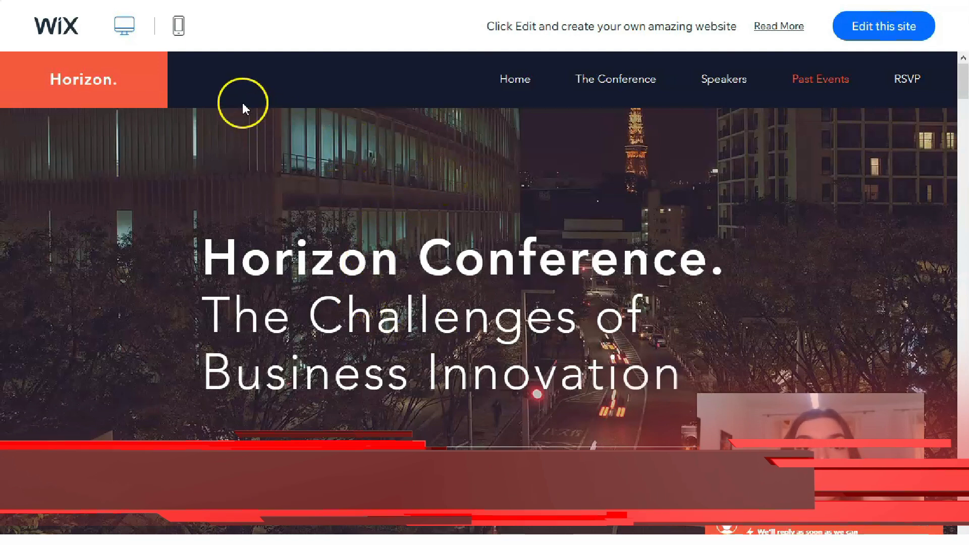
left_click(180, 26)
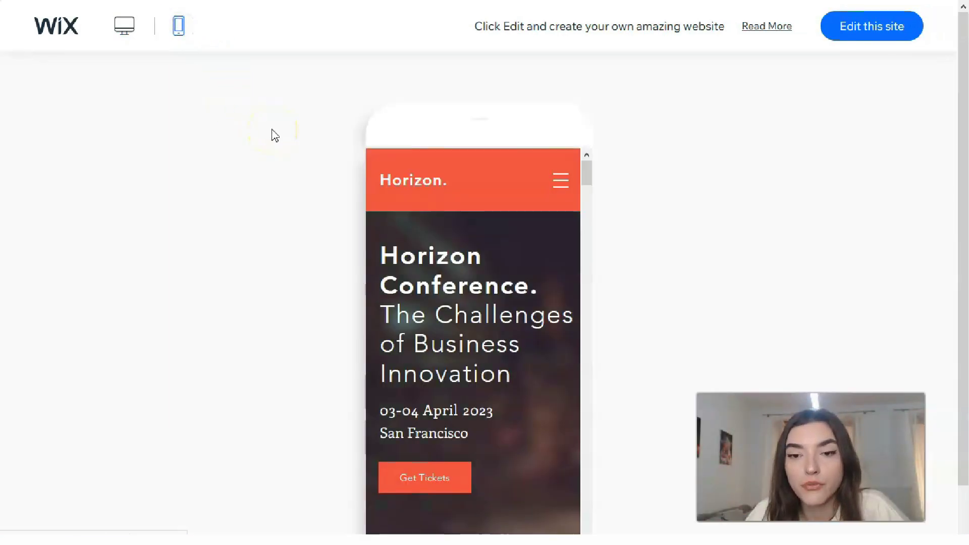
left_click_drag(578, 185, 497, 190)
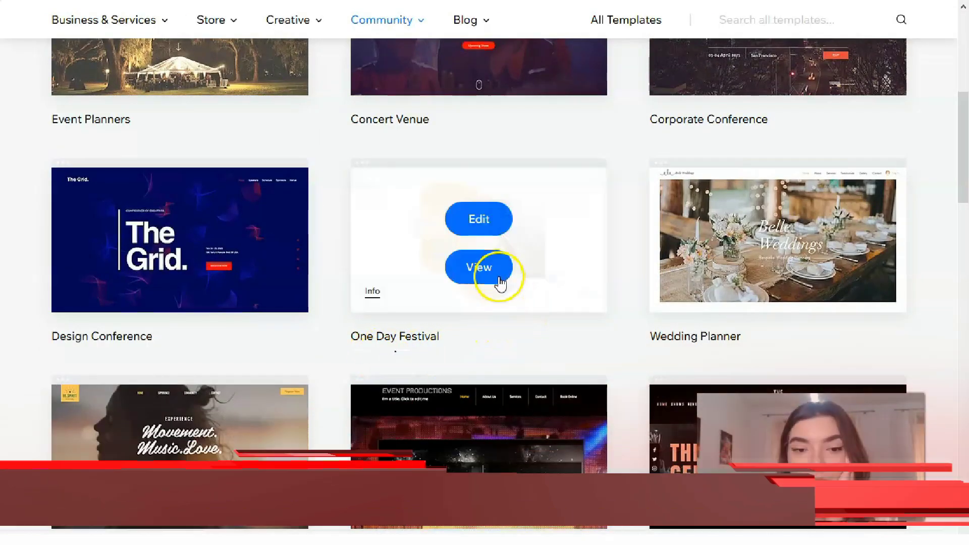
Preview the One Day Festival template, view its full demo, and examine the page down to the mailing list sign-up.
left_click(499, 275)
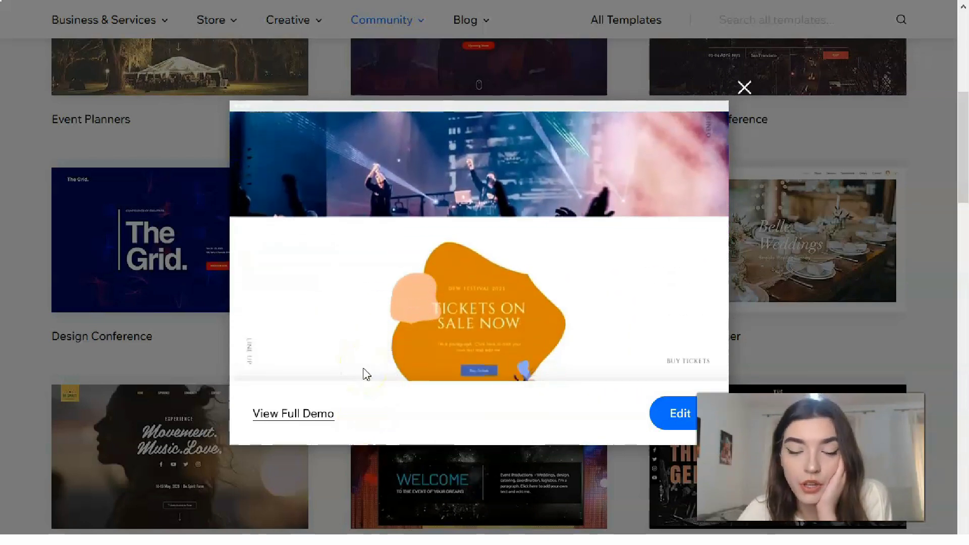
left_click(280, 421)
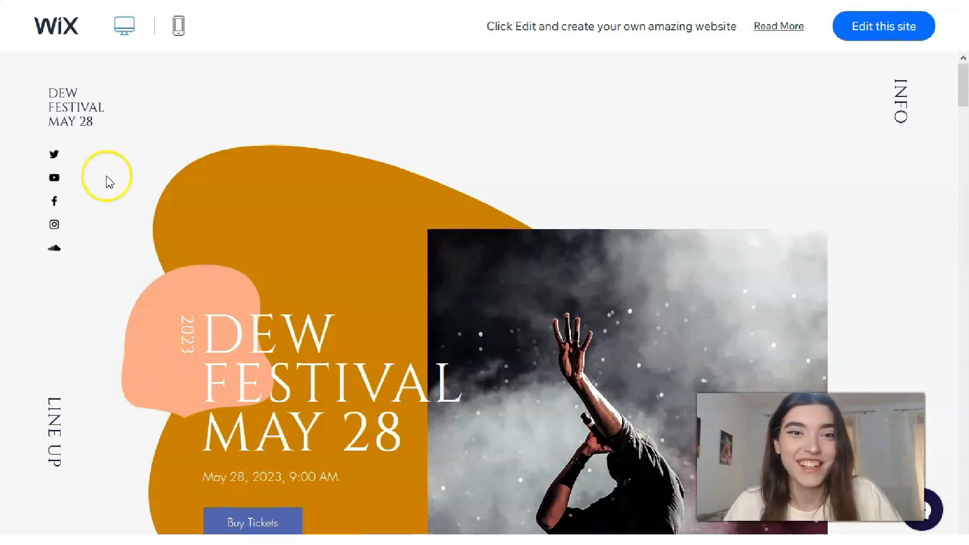
scroll(401, 246, "down", 15)
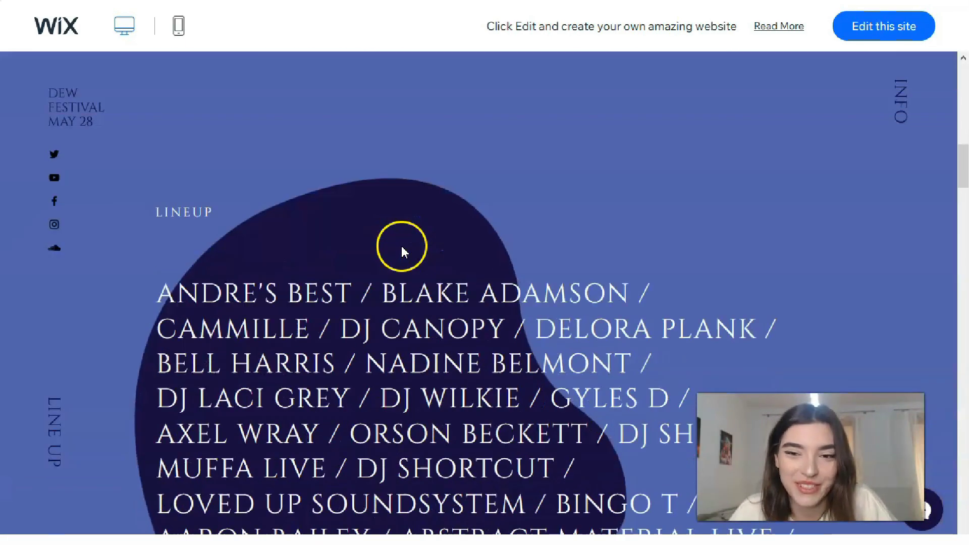
scroll(401, 253, "down", 10)
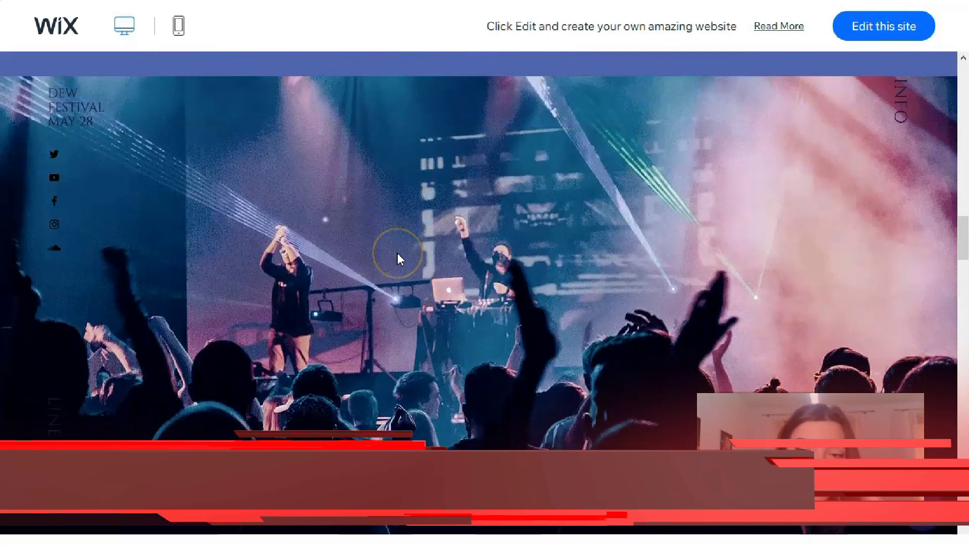
scroll(399, 259, "down", 12)
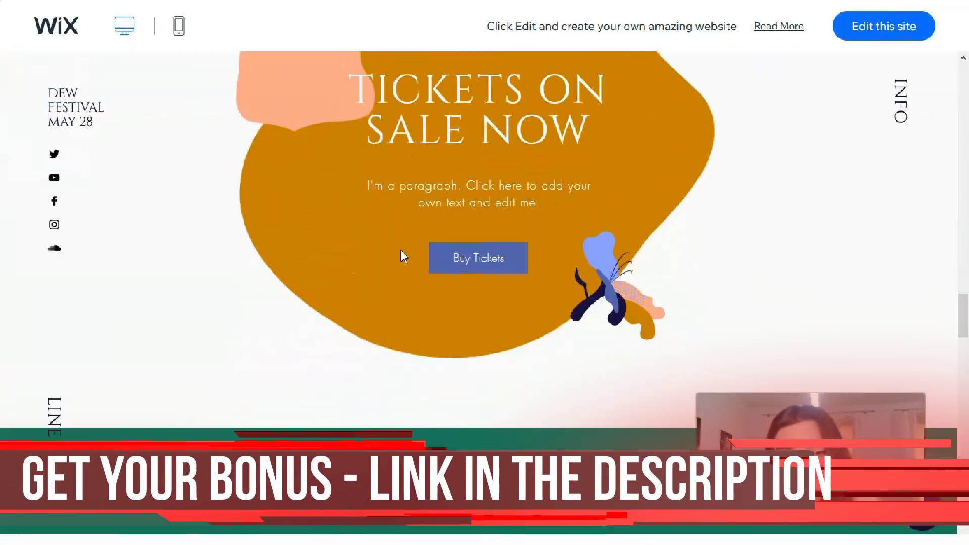
scroll(401, 246, "down", 10)
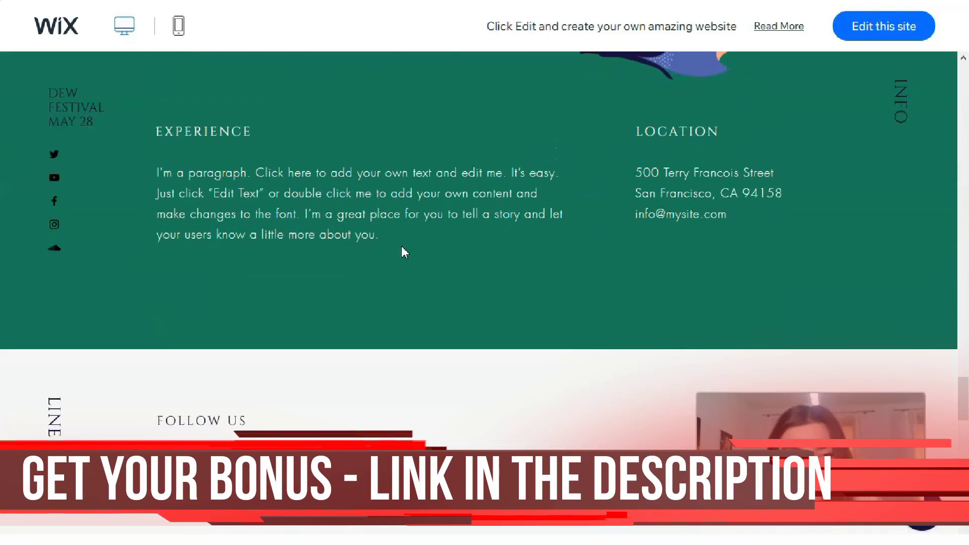
scroll(394, 247, "down", 10)
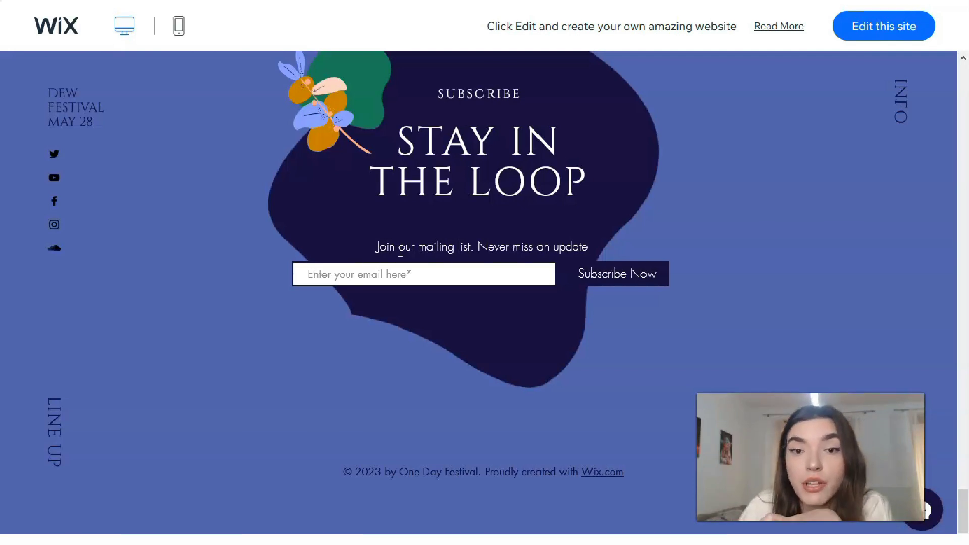
Return to the start of the festival demo, examine its mobile version, and go back to the Events templates.
scroll(437, 267, "up", 20)
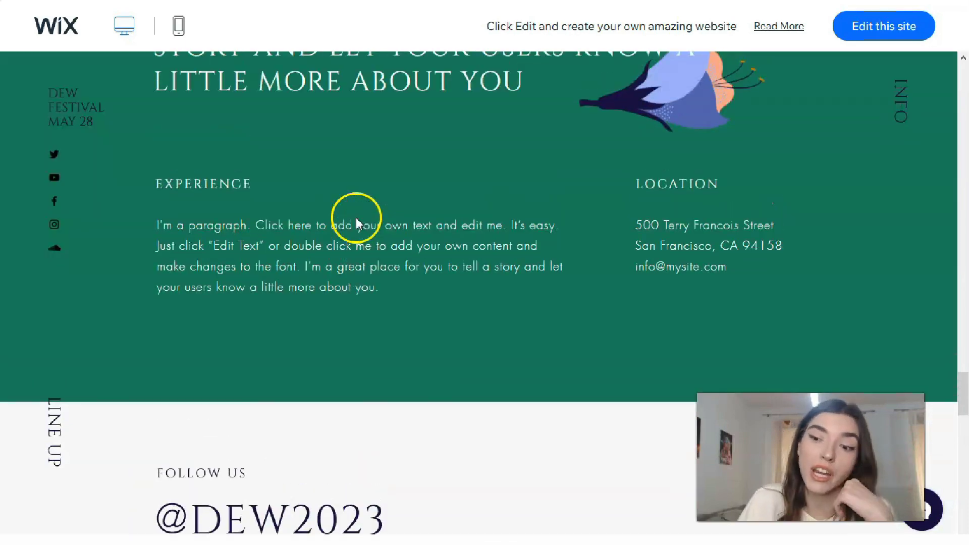
scroll(332, 231, "up", 15)
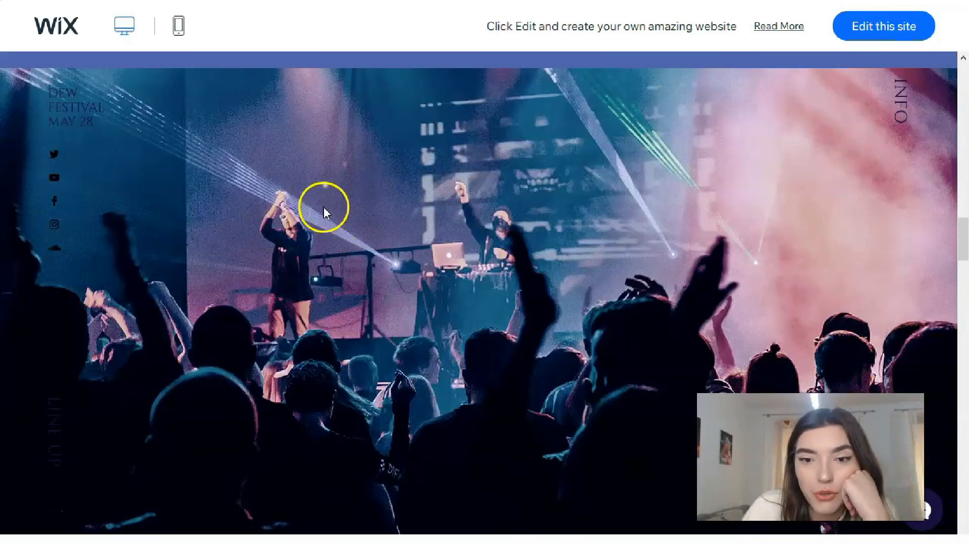
scroll(323, 243, "up", 10)
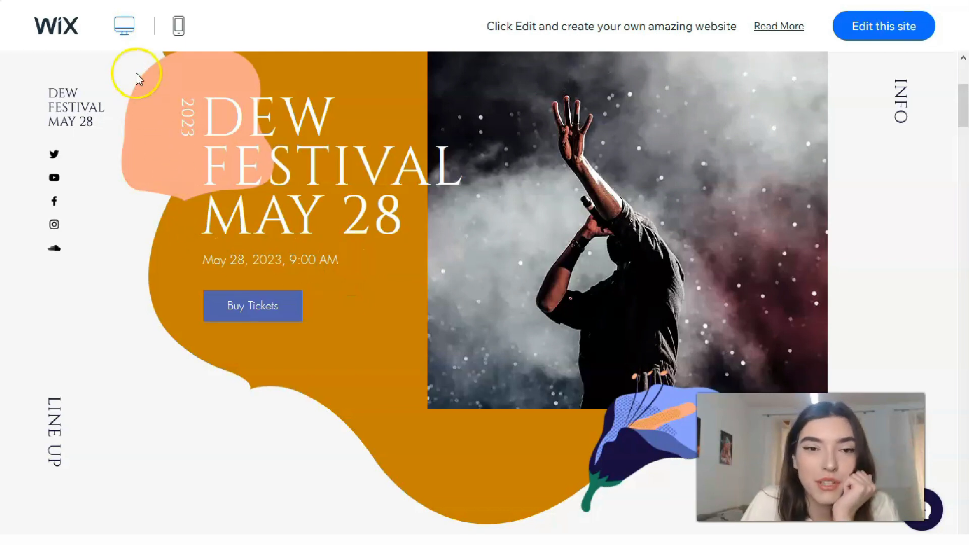
left_click(179, 28)
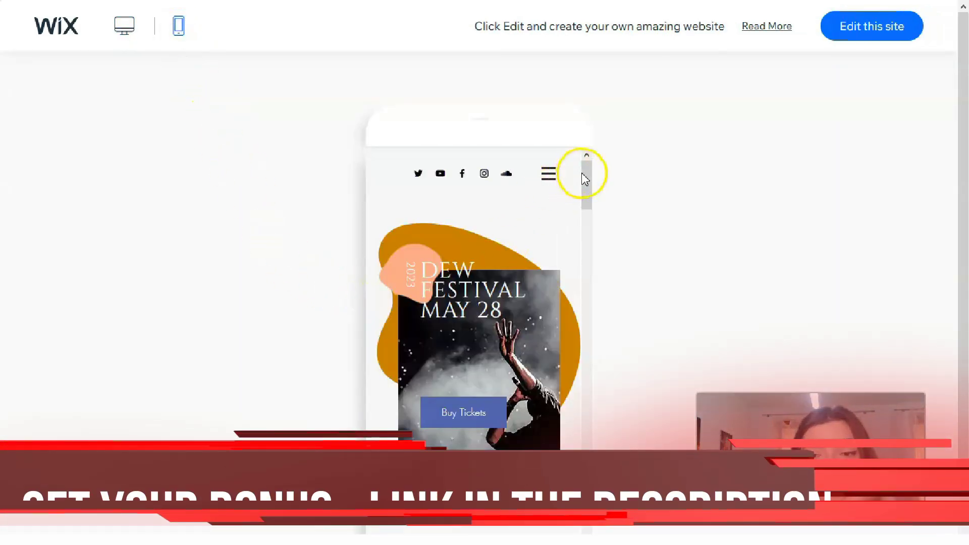
left_click(584, 185)
left_click_drag(583, 184, 529, 196)
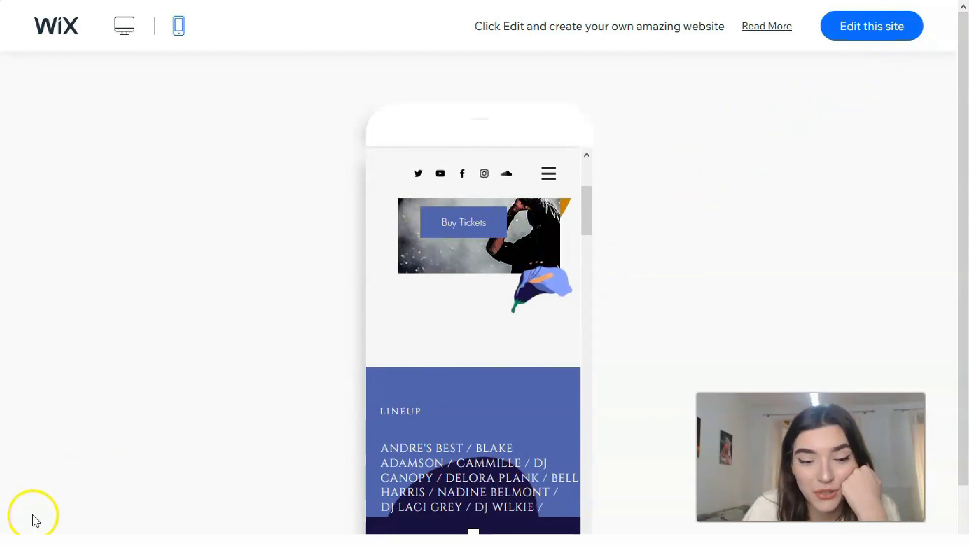
key("alt+Left")
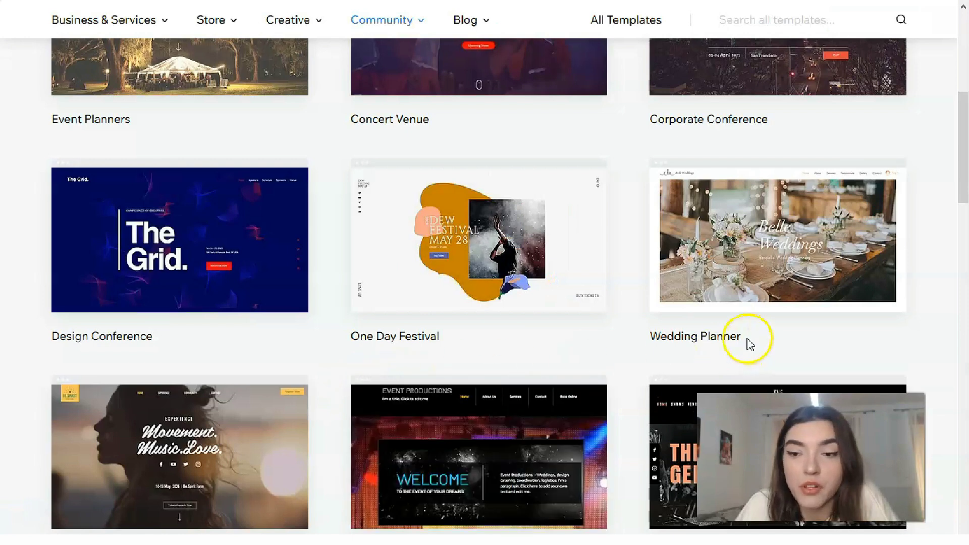
Preview the Wedding Planner template, view its full demo, and examine the page past the testimonials before returning to its start.
left_click(790, 283)
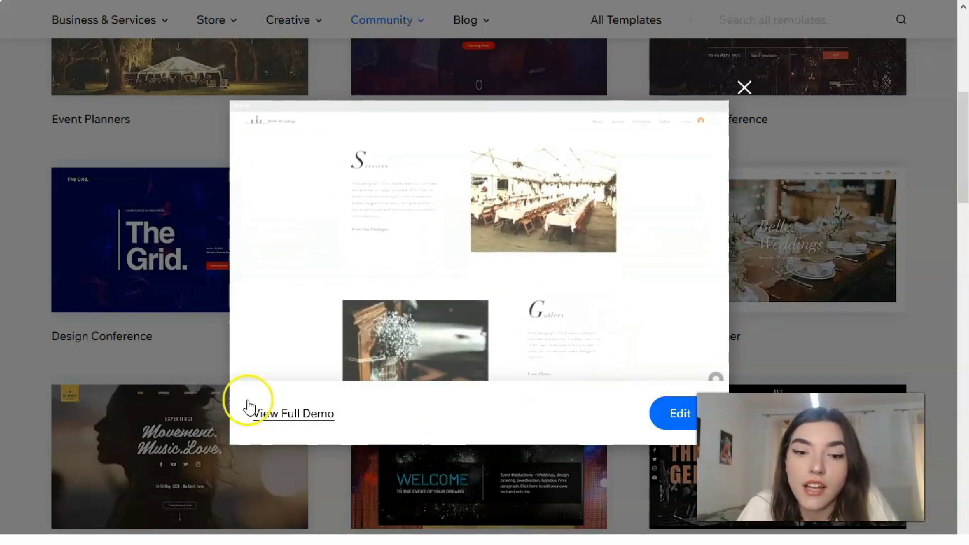
left_click(292, 414)
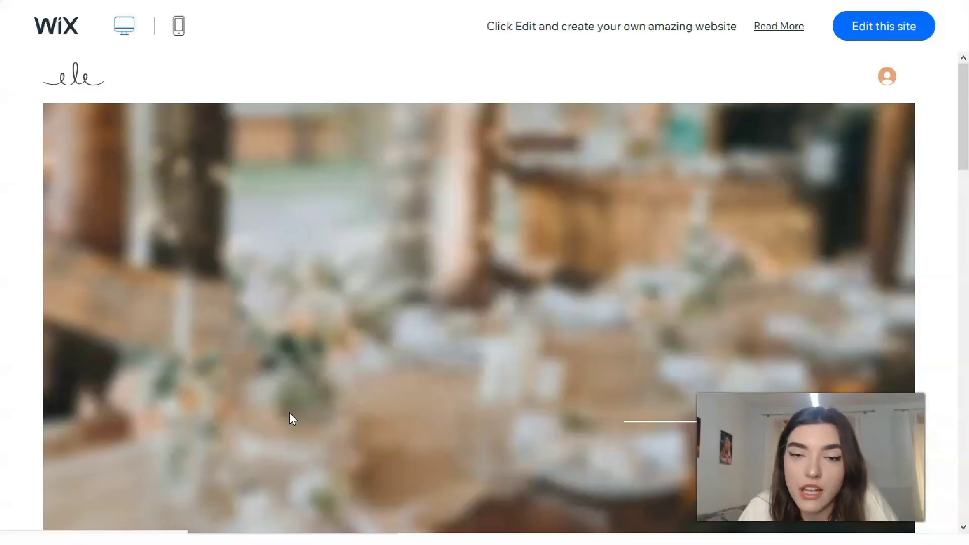
scroll(220, 348, "down", 10)
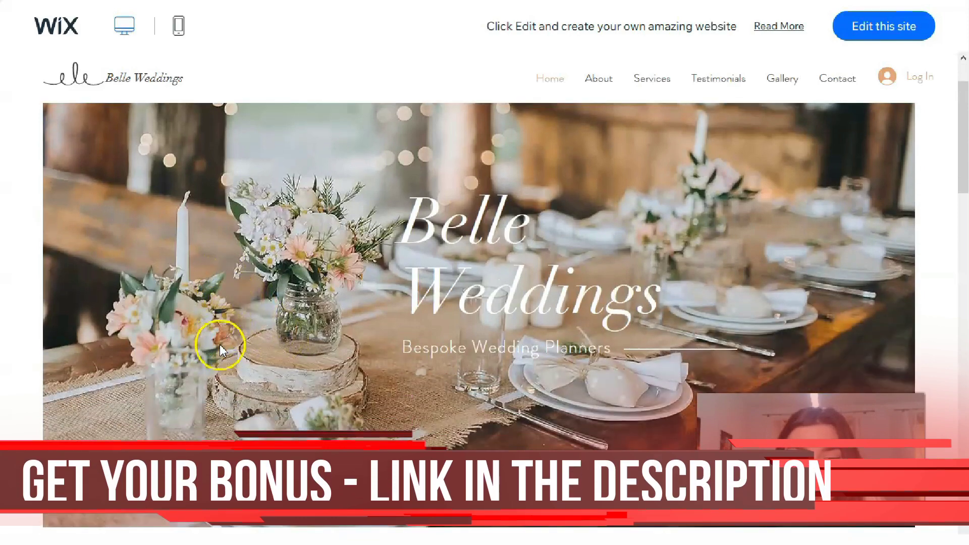
scroll(221, 349, "down", 10)
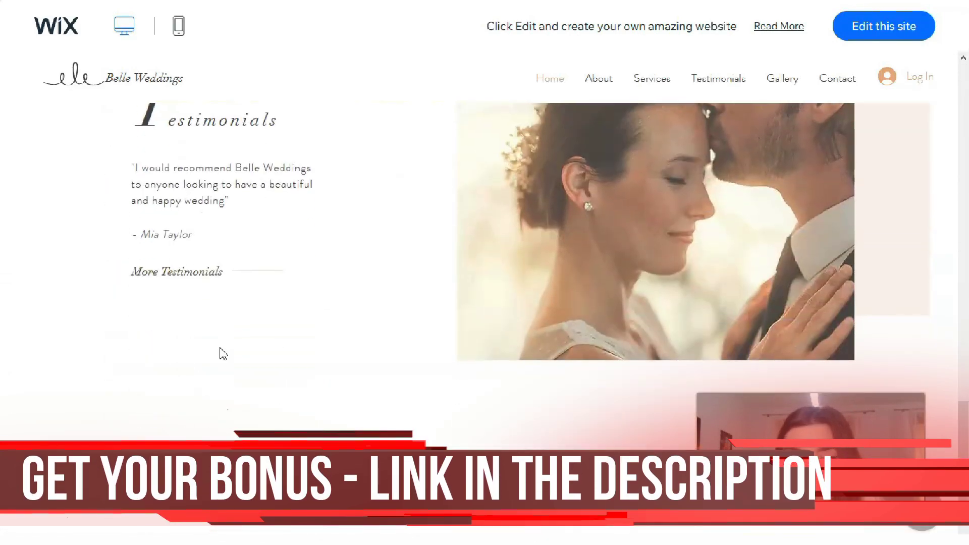
scroll(224, 353, "down", 2)
scroll(223, 354, "up", 20)
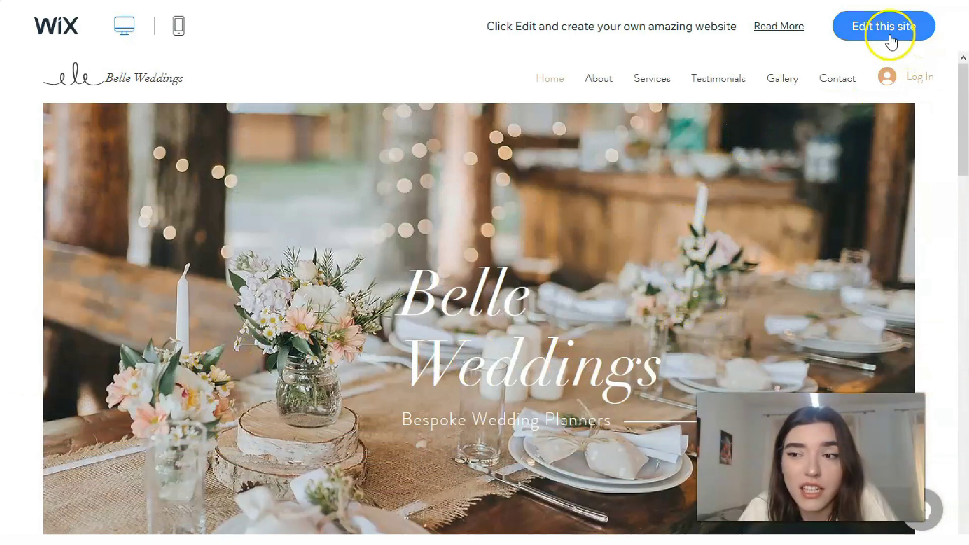
Examine the wedding demo's mobile version down to the contact details and start editing the Wedding Planner template.
left_click(184, 33)
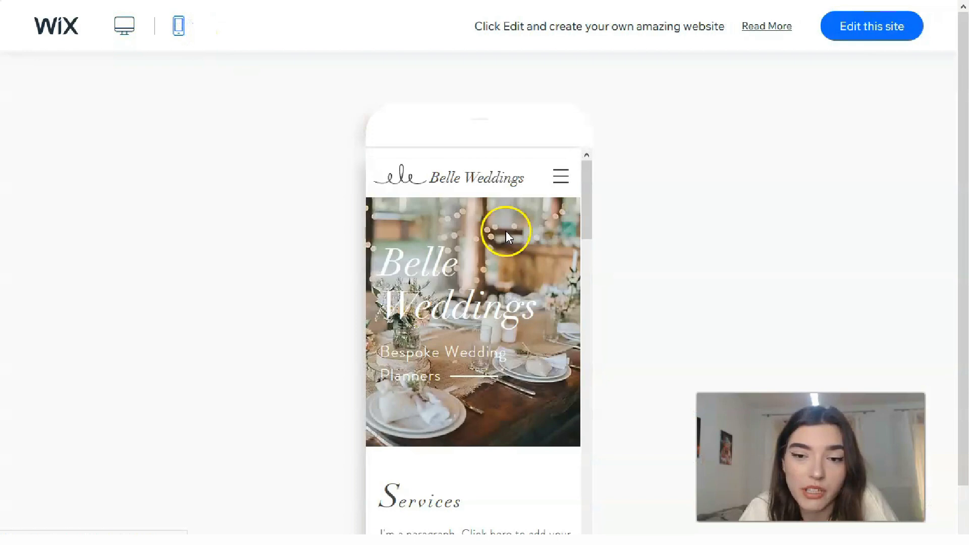
scroll(506, 231, "down", 8)
scroll(517, 240, "down", 10)
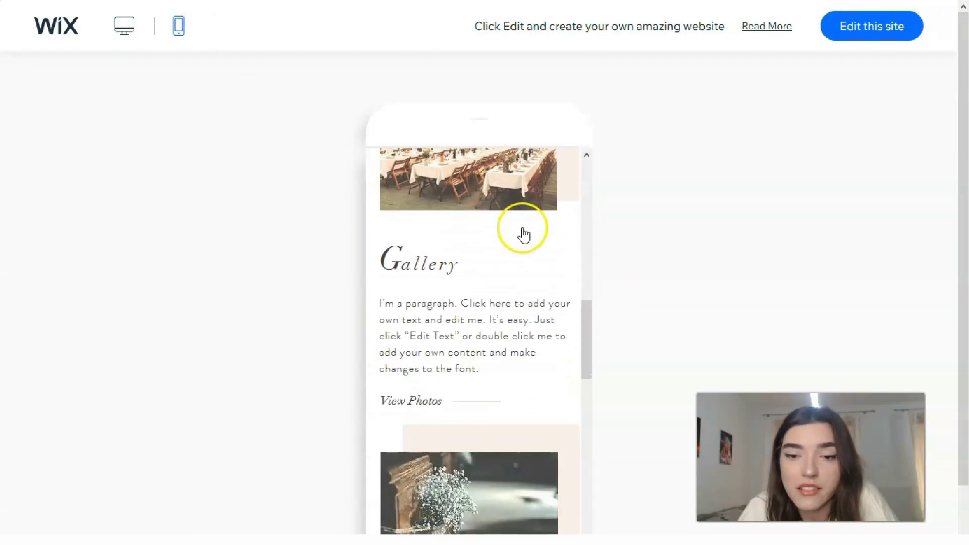
scroll(523, 238, "down", 1)
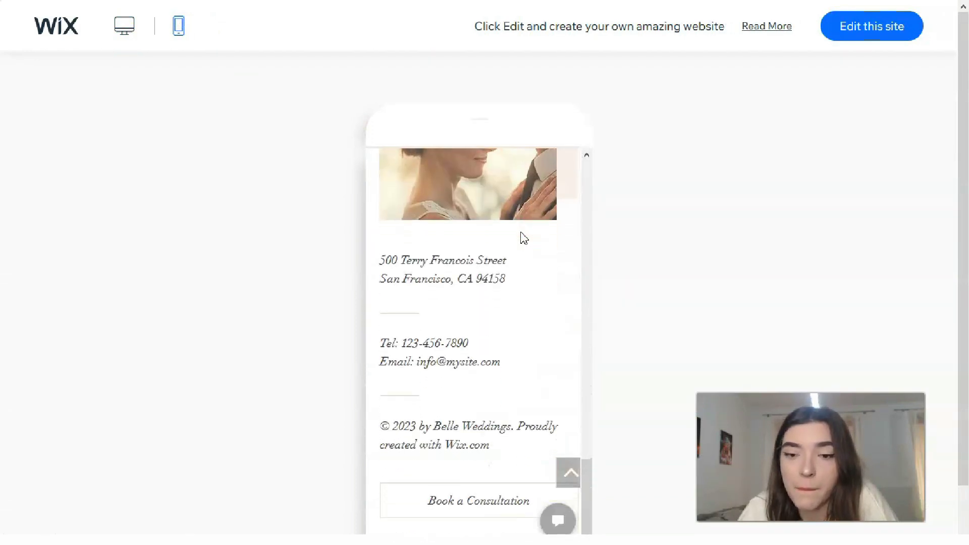
scroll(520, 234, "up", 15)
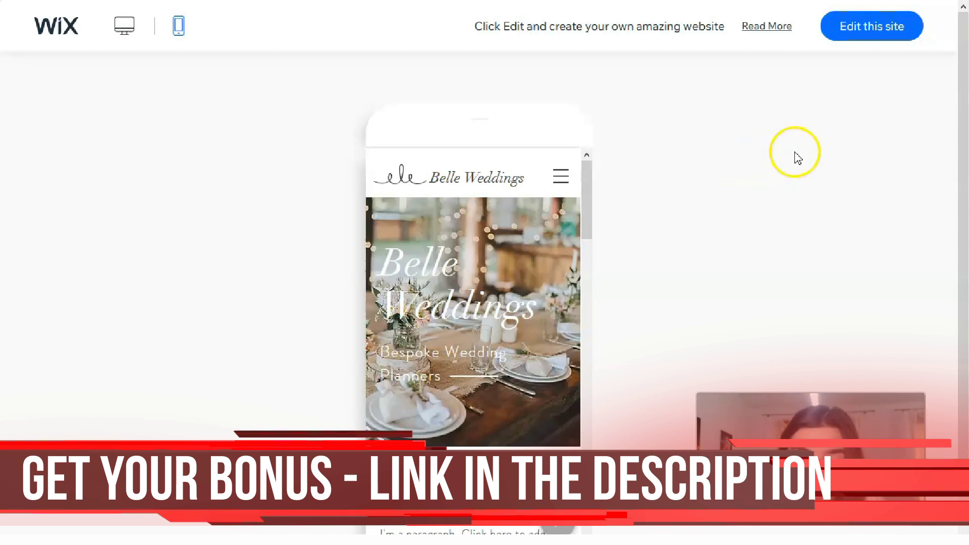
left_click(856, 25)
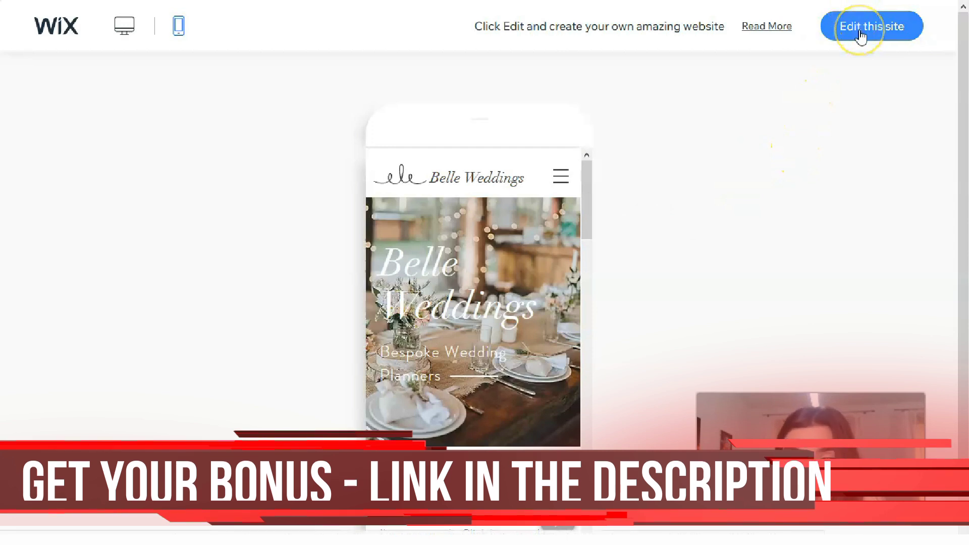
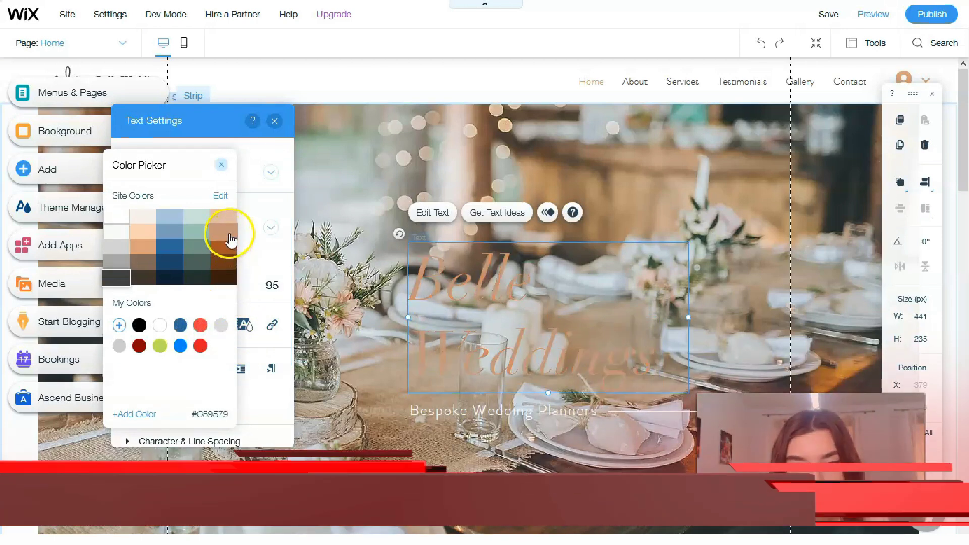
Set the Belle Weddings title's text color to the light cream site color #F7EFE9 and close the text settings.
left_click(143, 218)
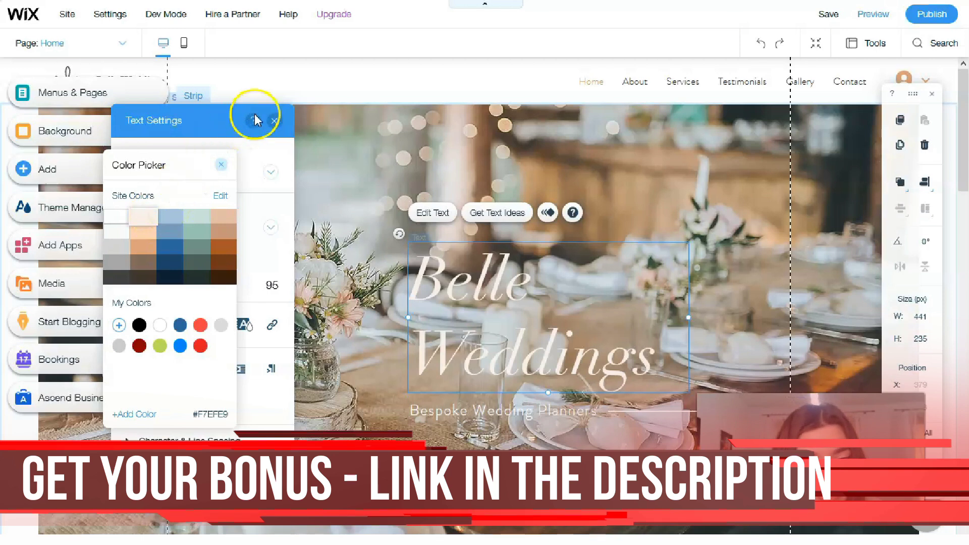
left_click(273, 122)
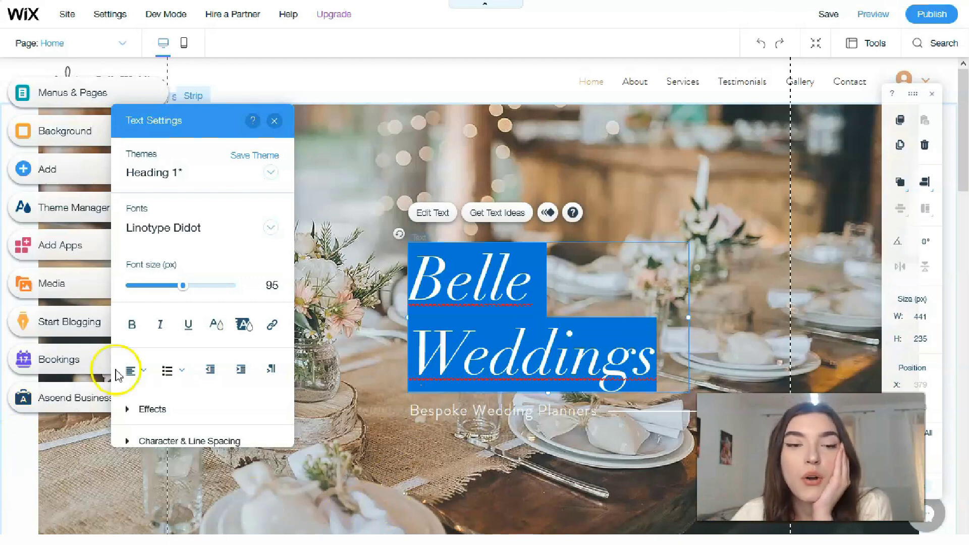
left_click(274, 121)
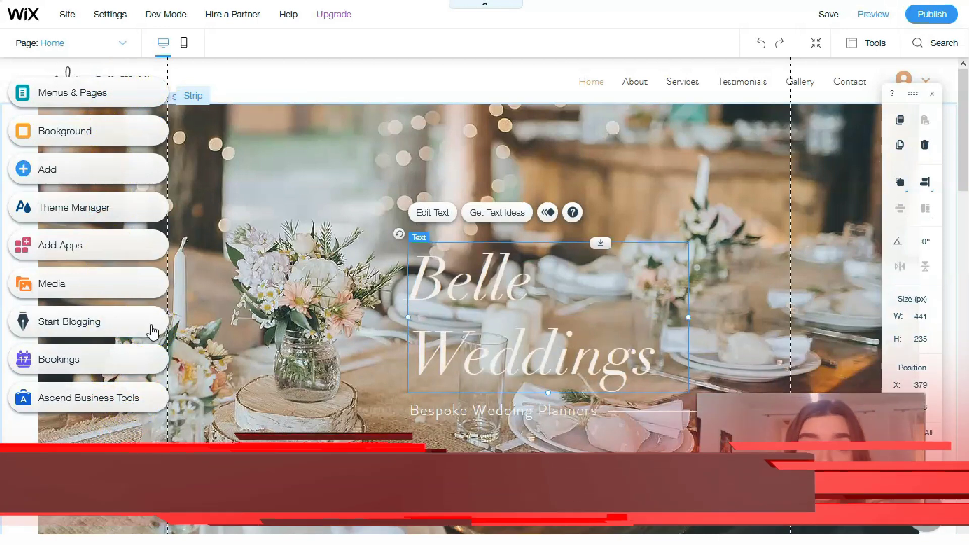
Look over the site menu and set the Home page background to light grey after trying blue, green and peach site colors.
left_click(89, 101)
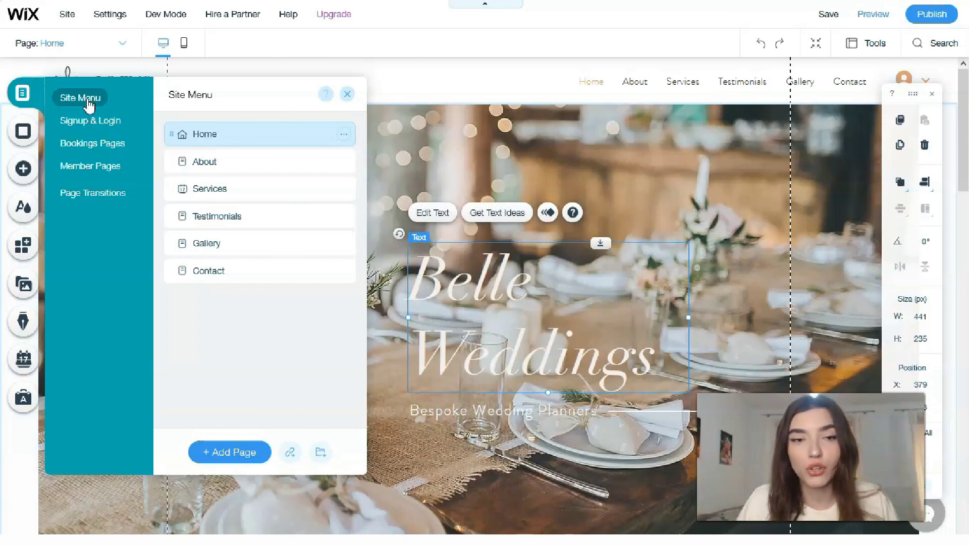
left_click(19, 139)
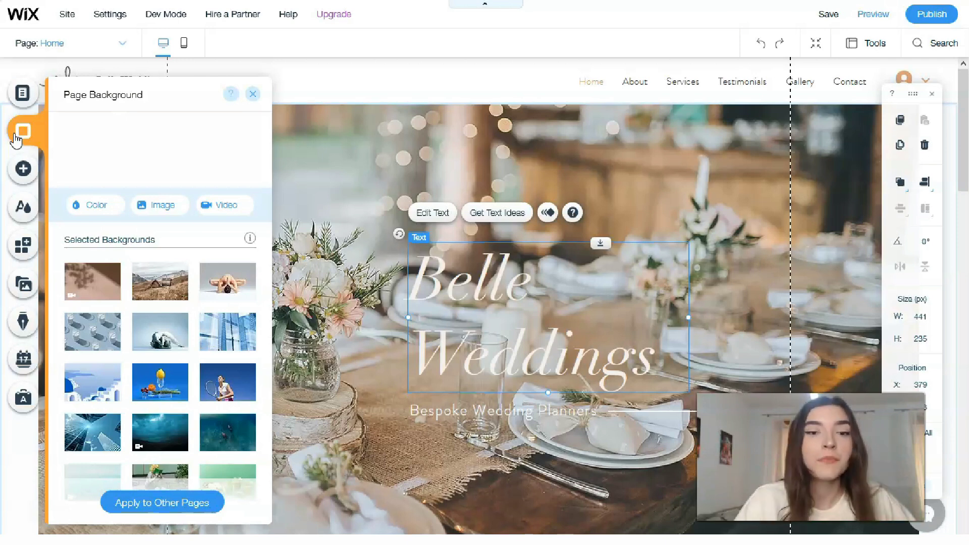
left_click(95, 208)
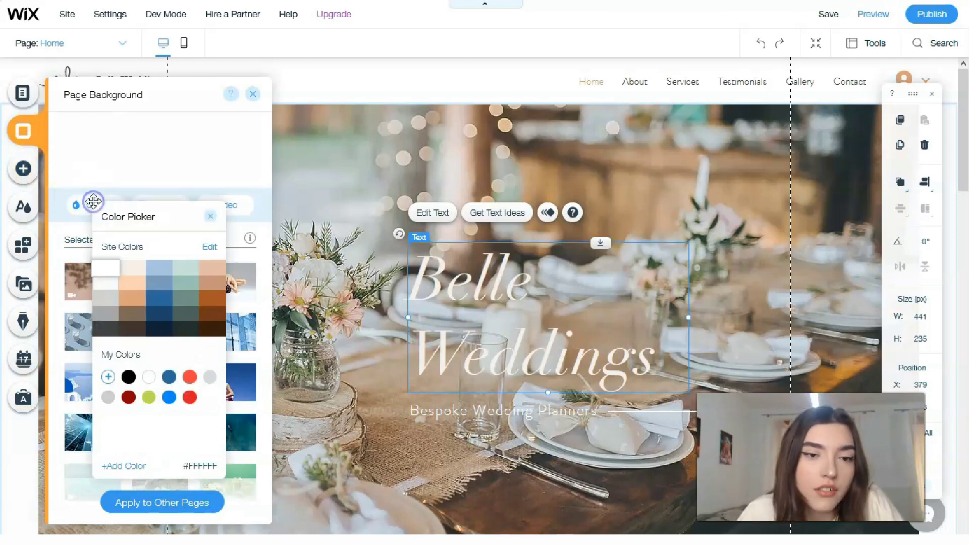
left_click(164, 272)
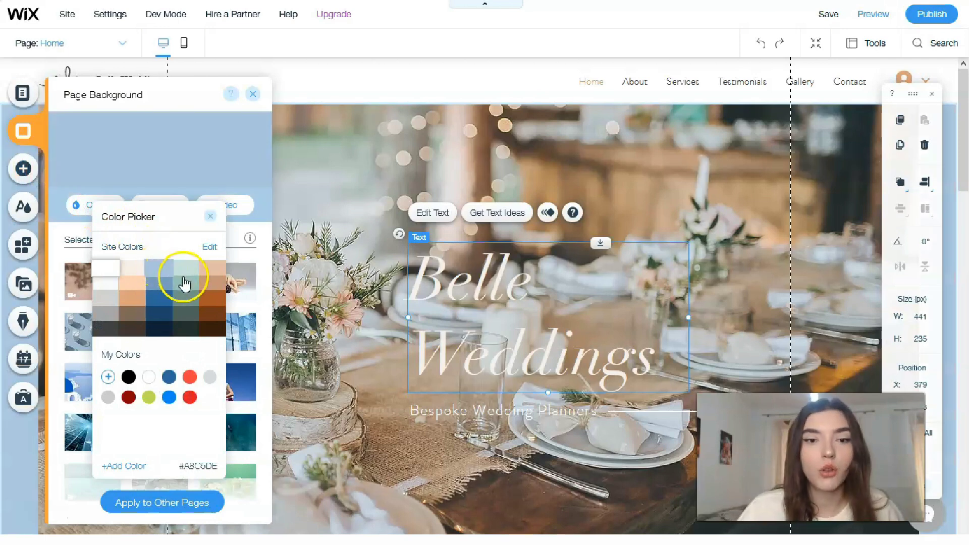
left_click(182, 275)
left_click(185, 288)
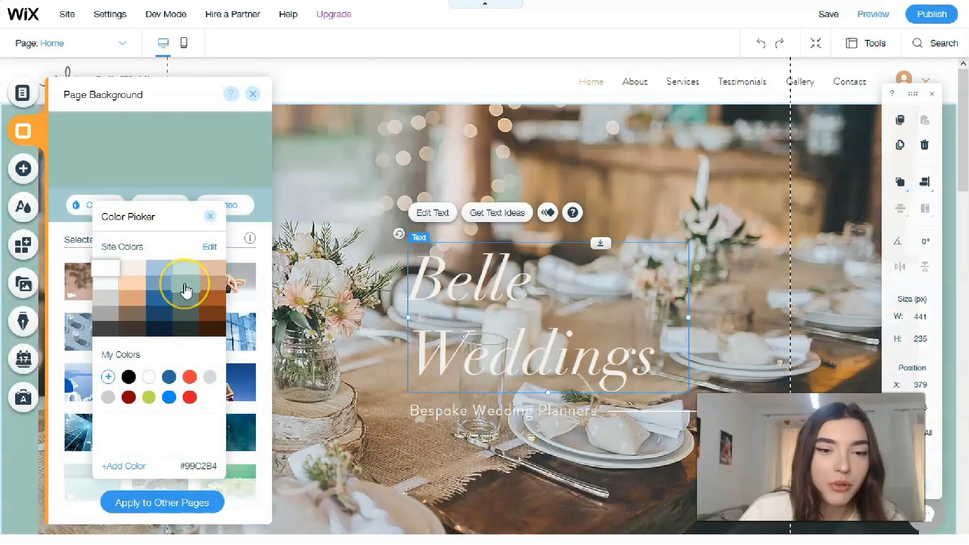
left_click(182, 275)
left_click(207, 275)
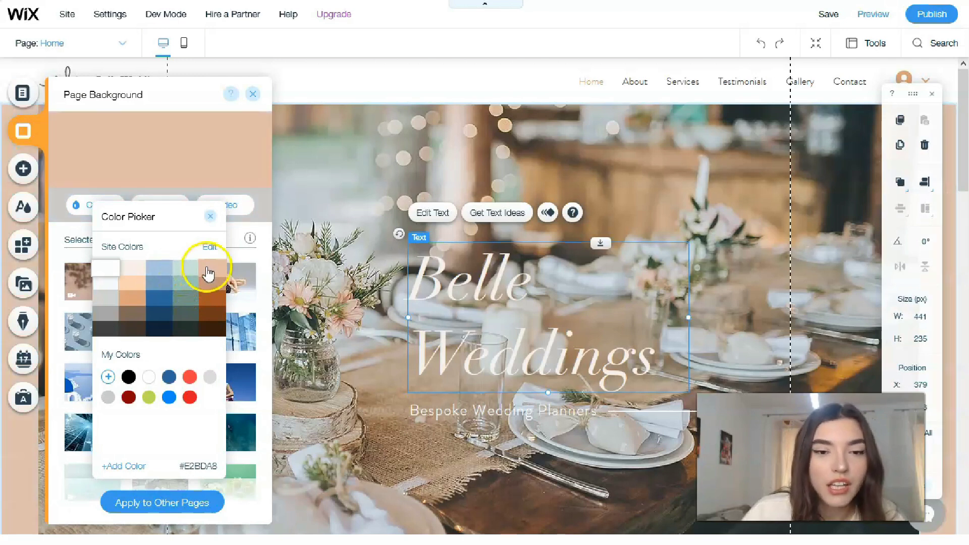
left_click(105, 300)
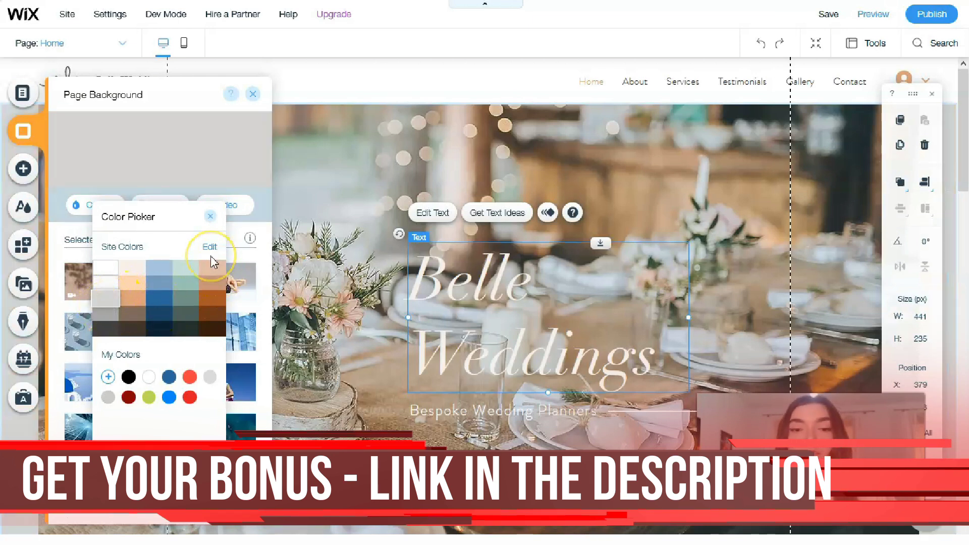
left_click(210, 216)
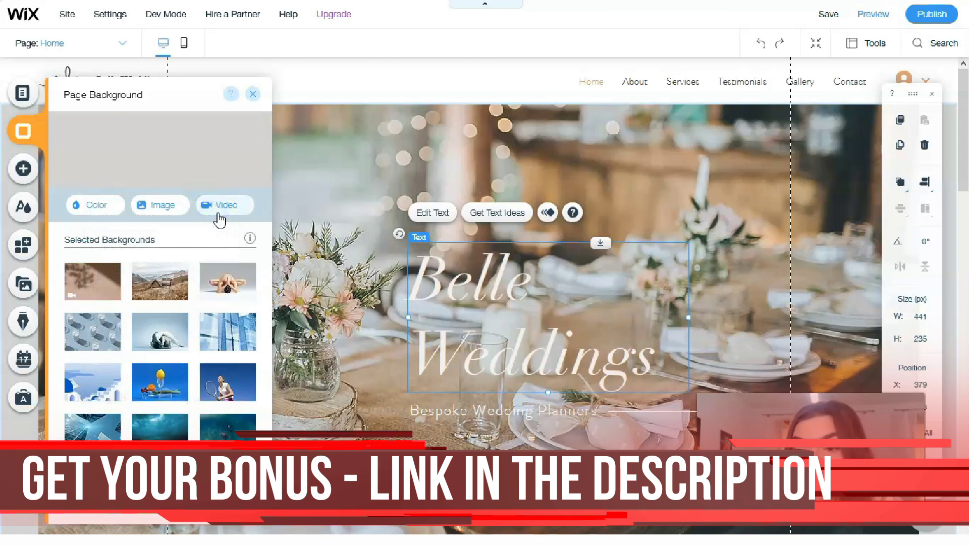
Look through the suggested page backgrounds and preview the palm trees video.
scroll(176, 280, "down", 5)
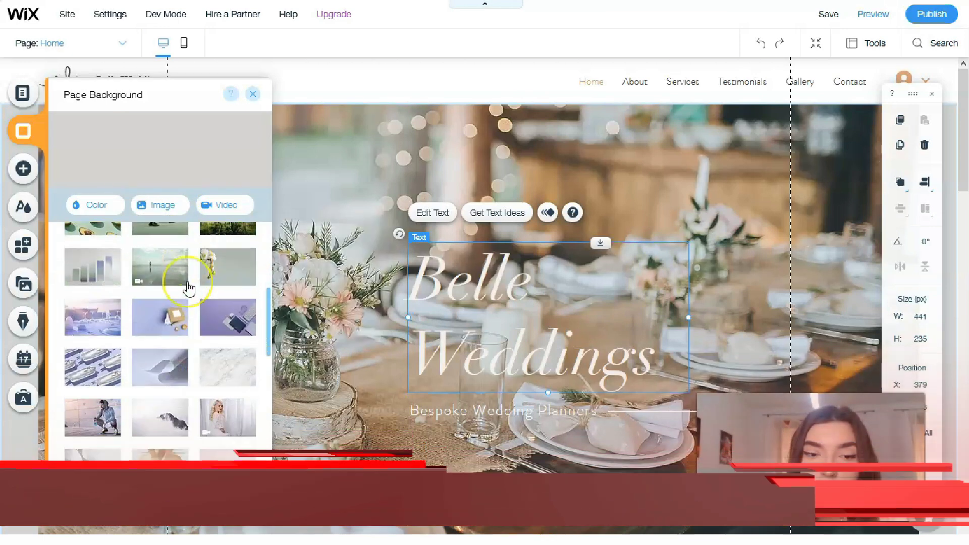
scroll(188, 288, "down", 15)
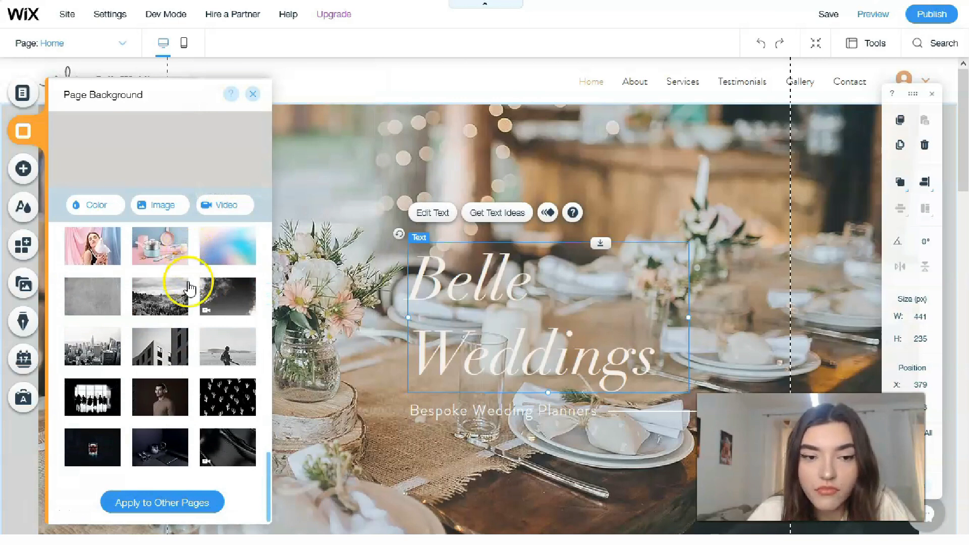
scroll(185, 290, "up", 10)
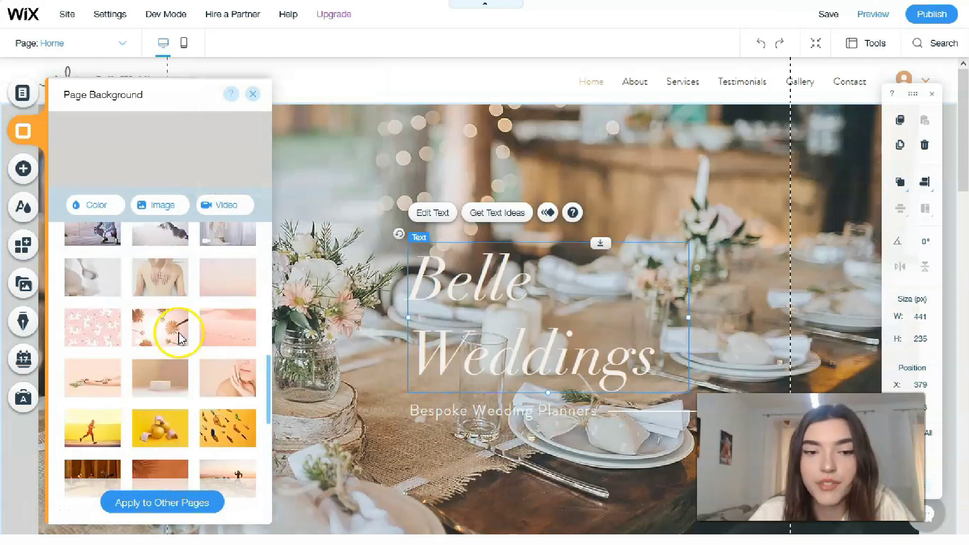
mouse_move(181, 340)
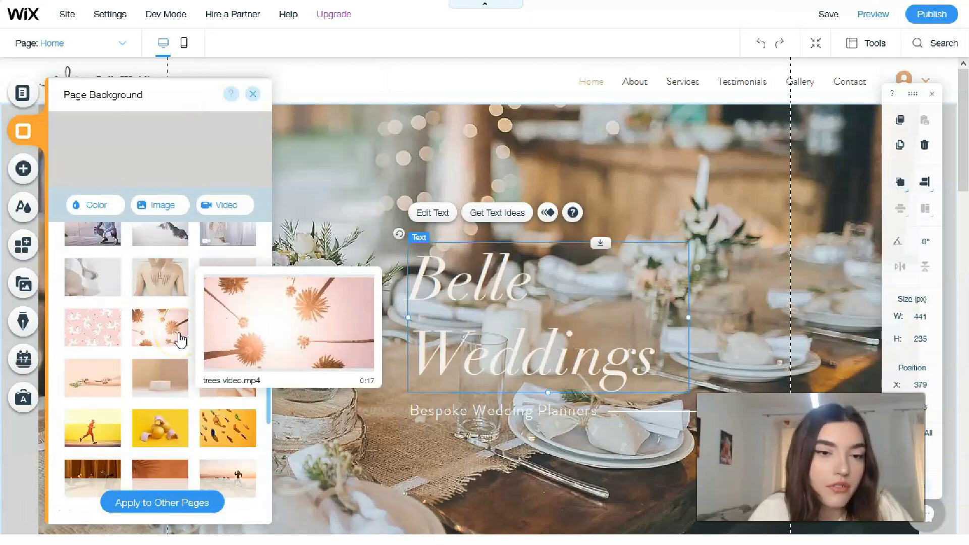
Browse the addable contact forms and the video and music elements, including the Spotify Player.
left_click(19, 180)
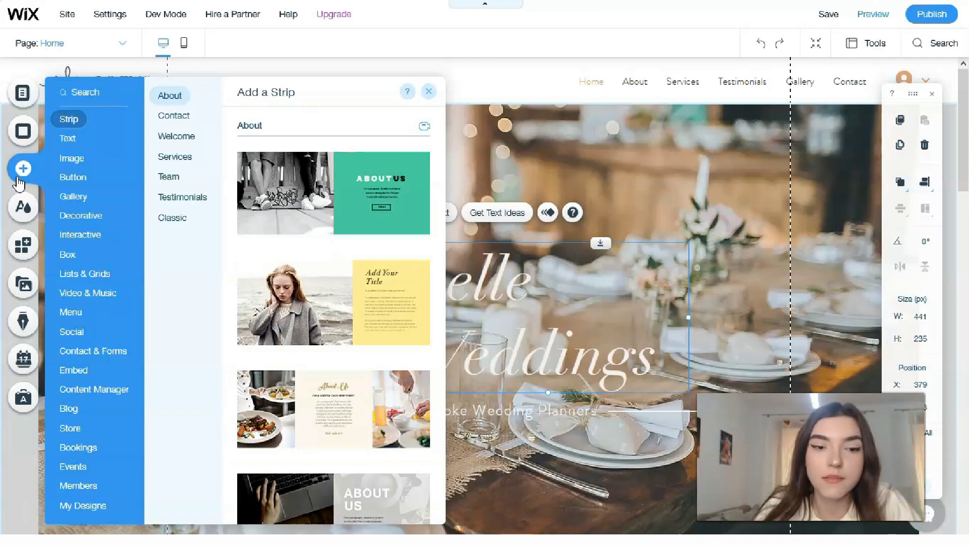
left_click(96, 348)
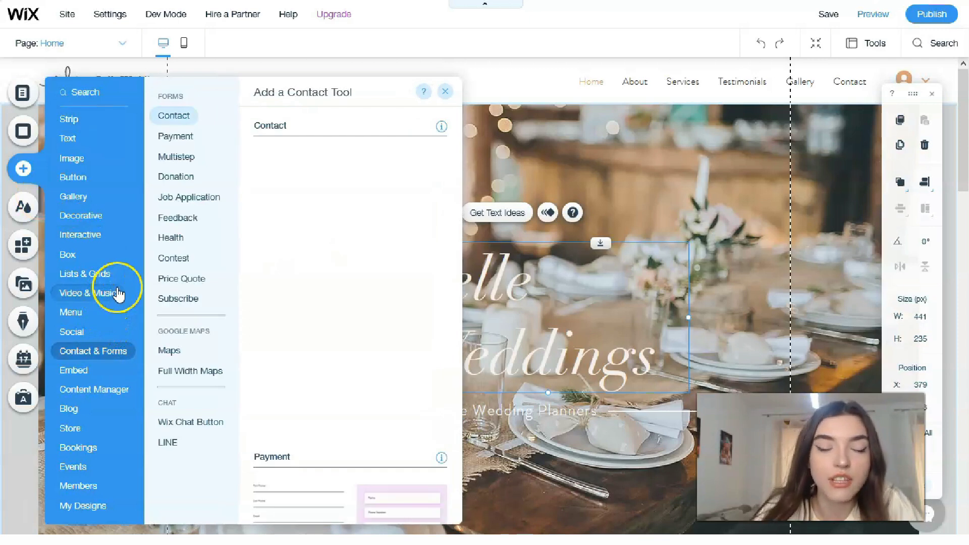
left_click(117, 294)
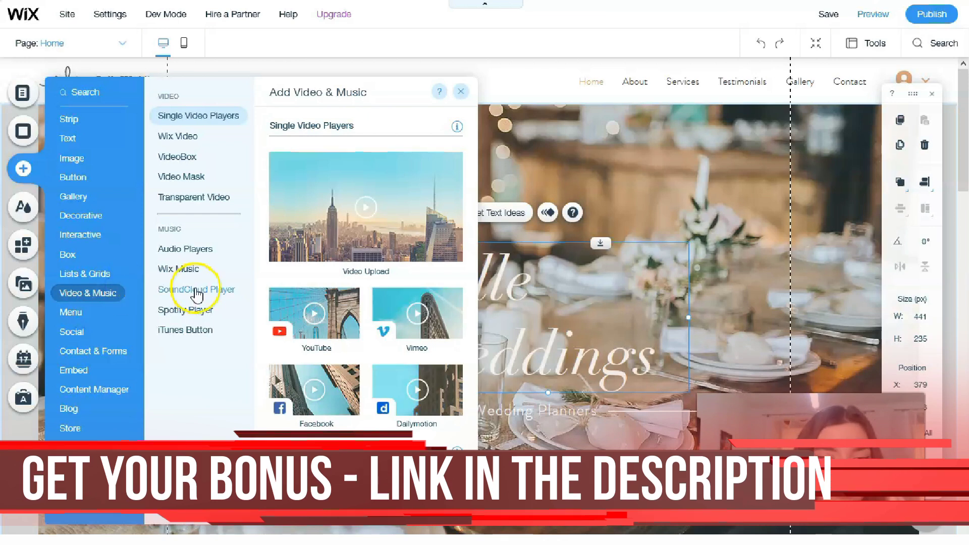
left_click(205, 309)
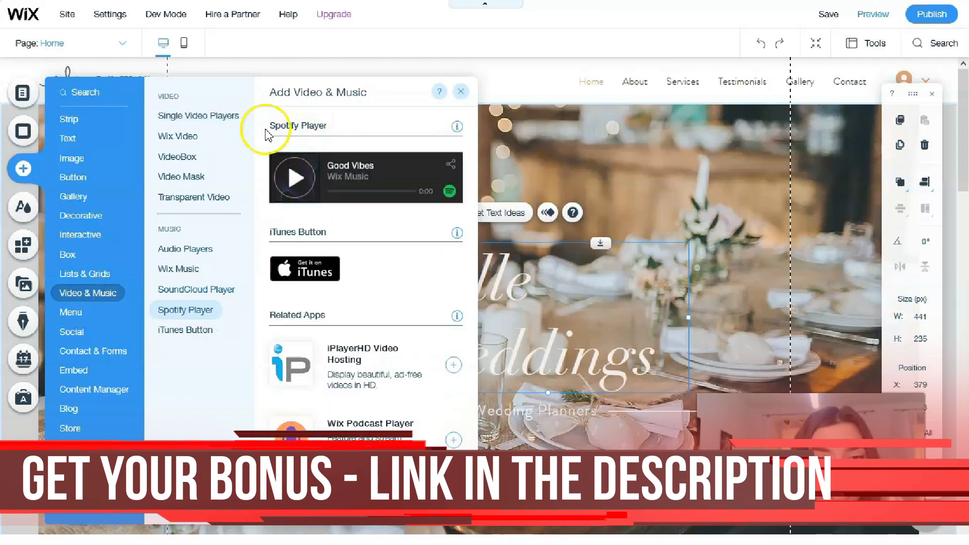
Browse the Wix Video and VideoBox designs and add the double-diamond Video Mask to the Home page.
left_click(184, 138)
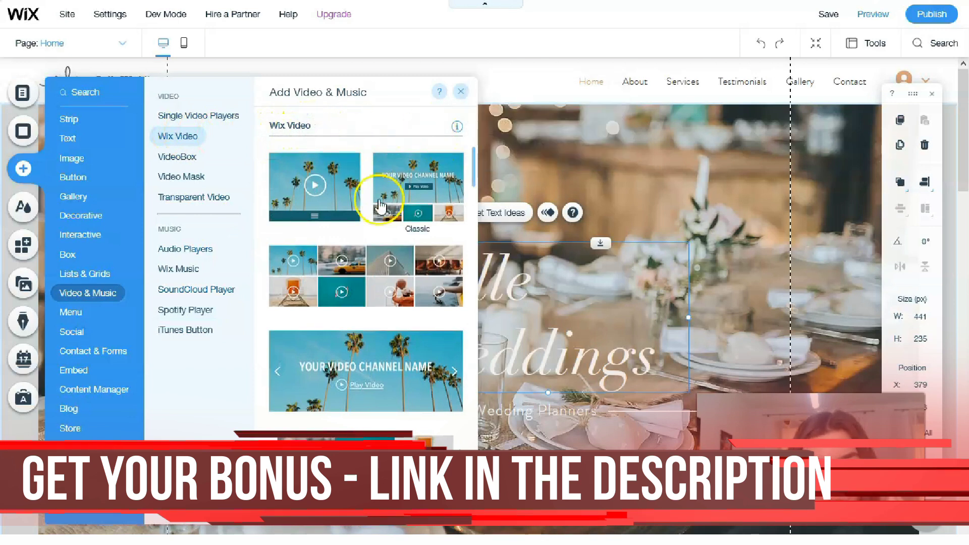
scroll(348, 268, "down", 8)
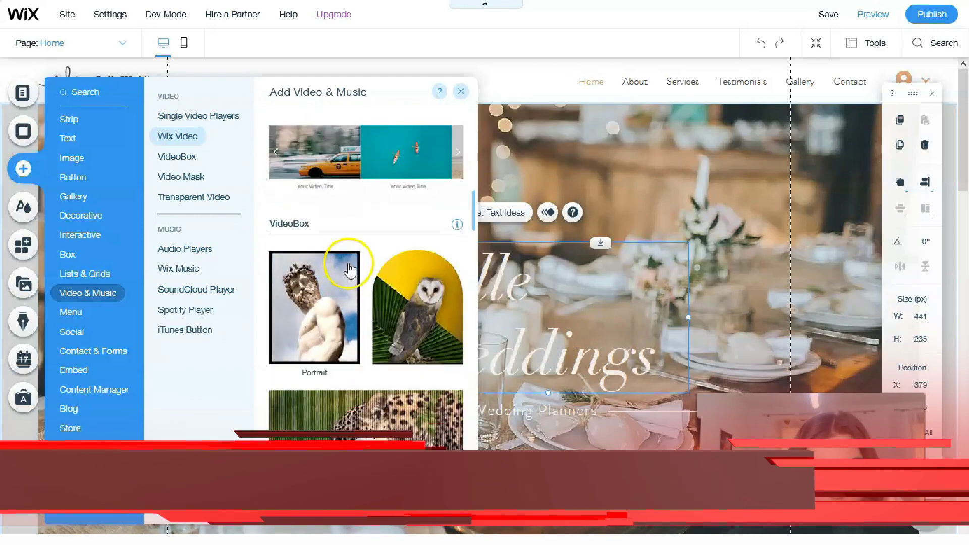
scroll(349, 270, "down", 4)
scroll(350, 272, "down", 5)
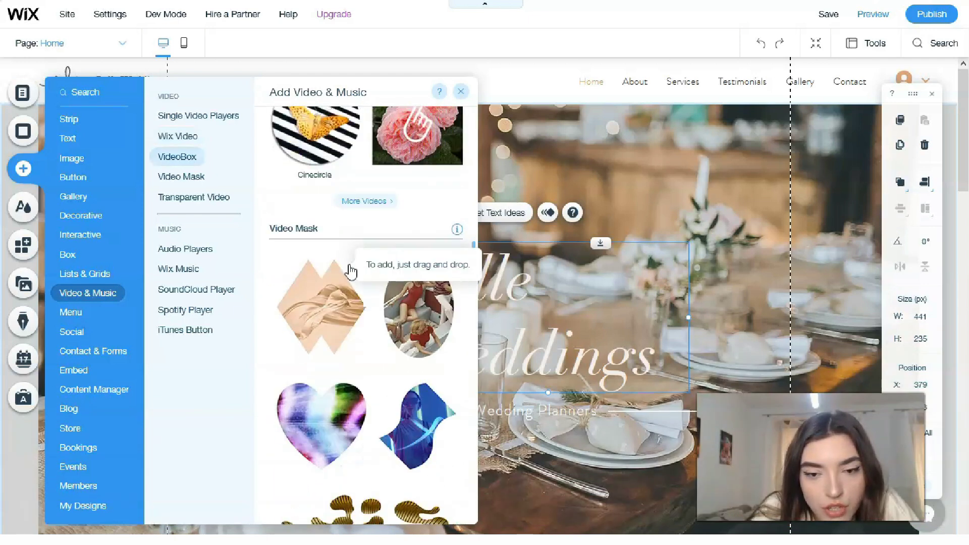
scroll(351, 271, "down", 1)
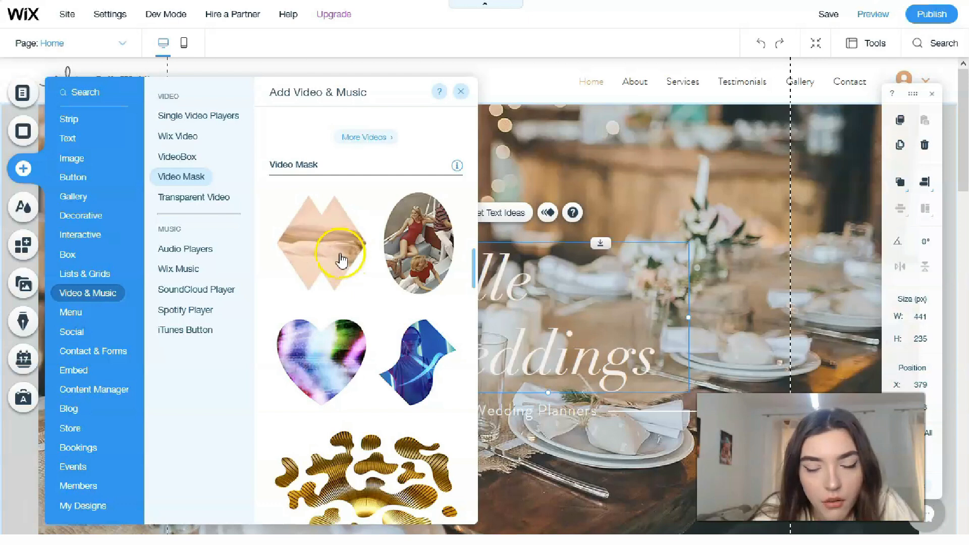
left_click(342, 260)
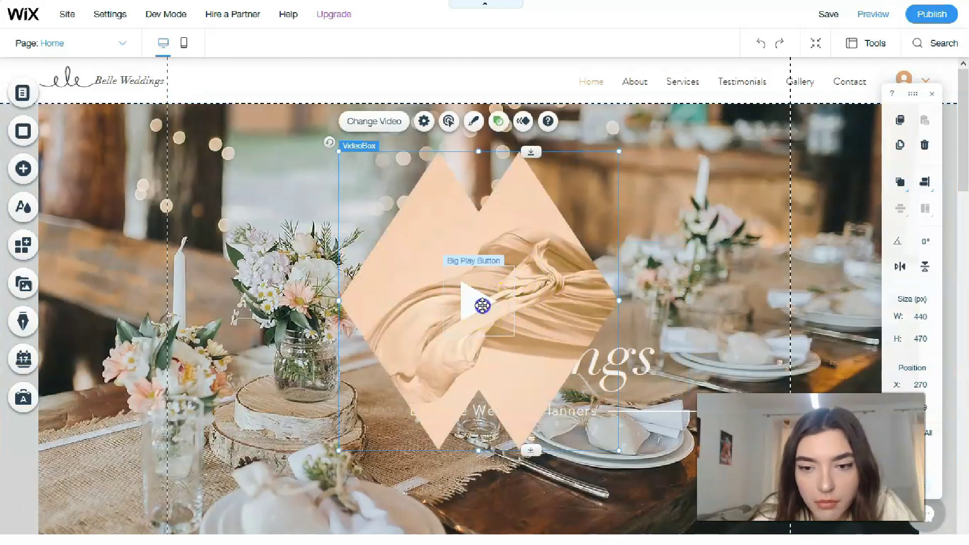
Shrink the double-diamond video box to about 265 px wide and attach it to the hero strip, above and right of the Belle Weddings title.
left_click(481, 305)
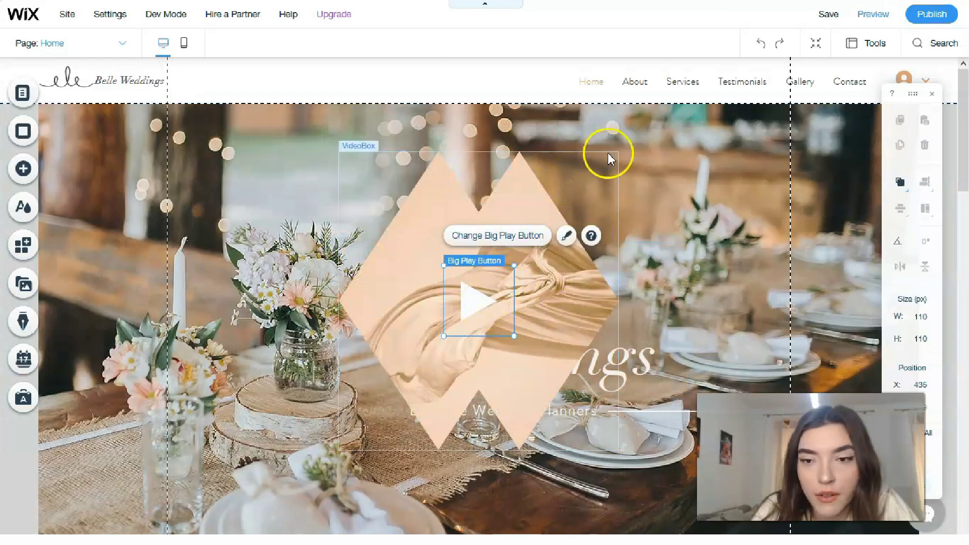
left_click(540, 199)
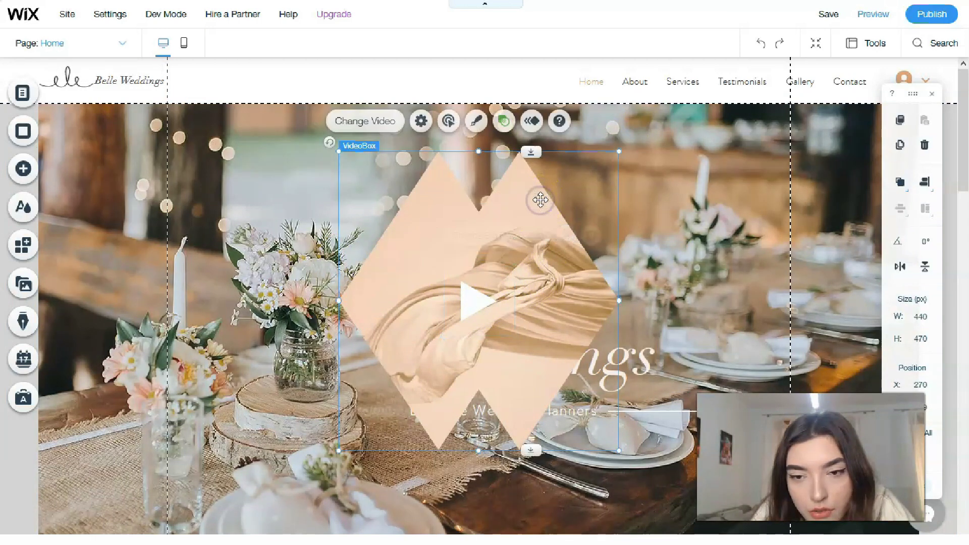
left_click_drag(619, 150, 479, 251)
left_click_drag(470, 325, 687, 201)
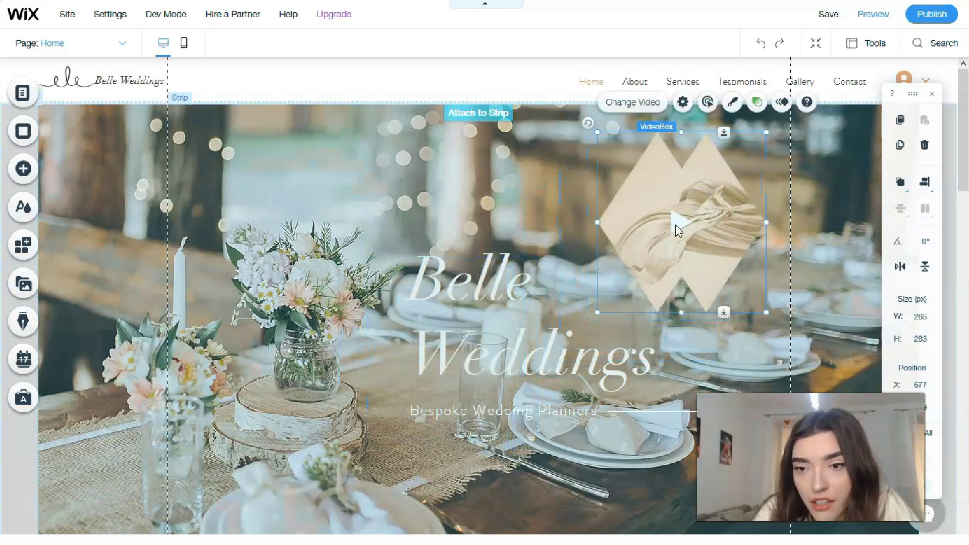
Change the video box's big play button to the circular style with a small play triangle inside.
left_click(527, 197)
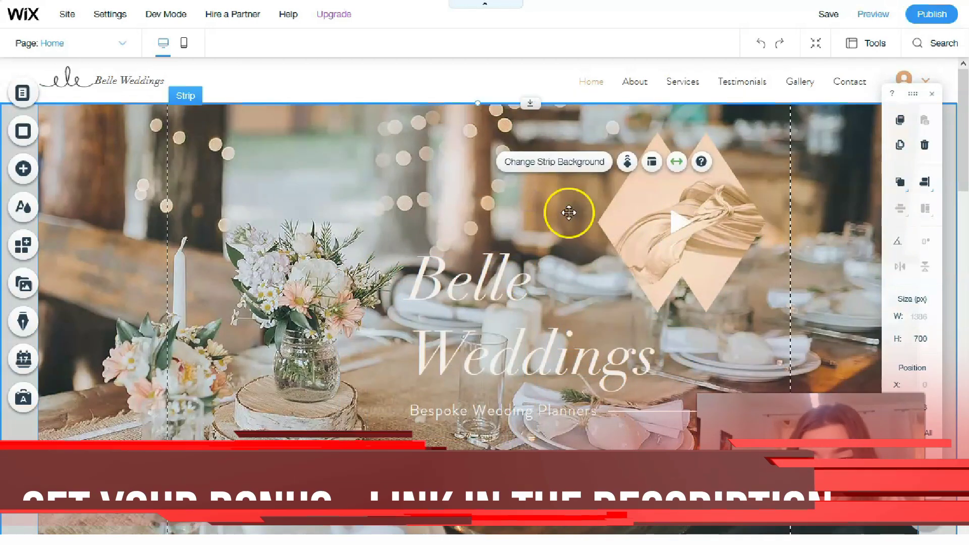
left_click(664, 223)
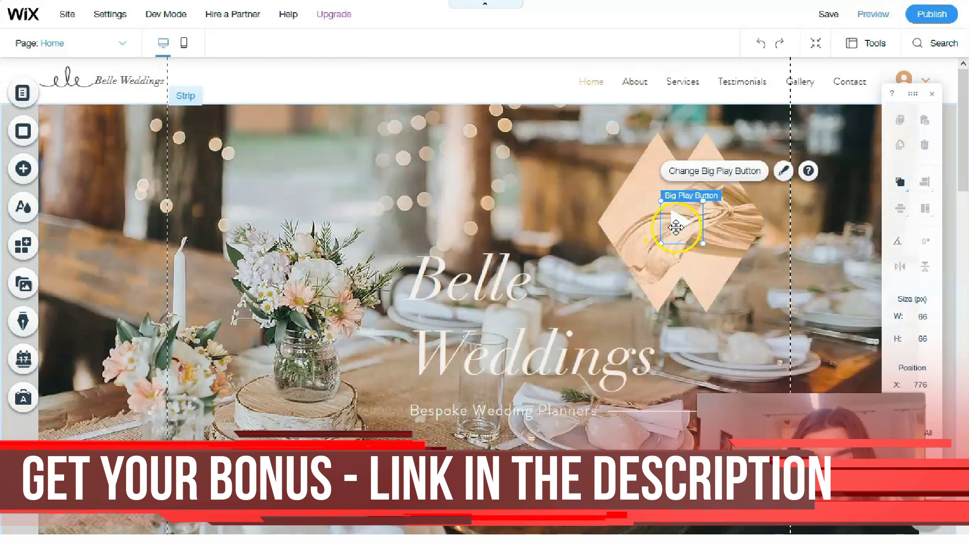
left_click(673, 227)
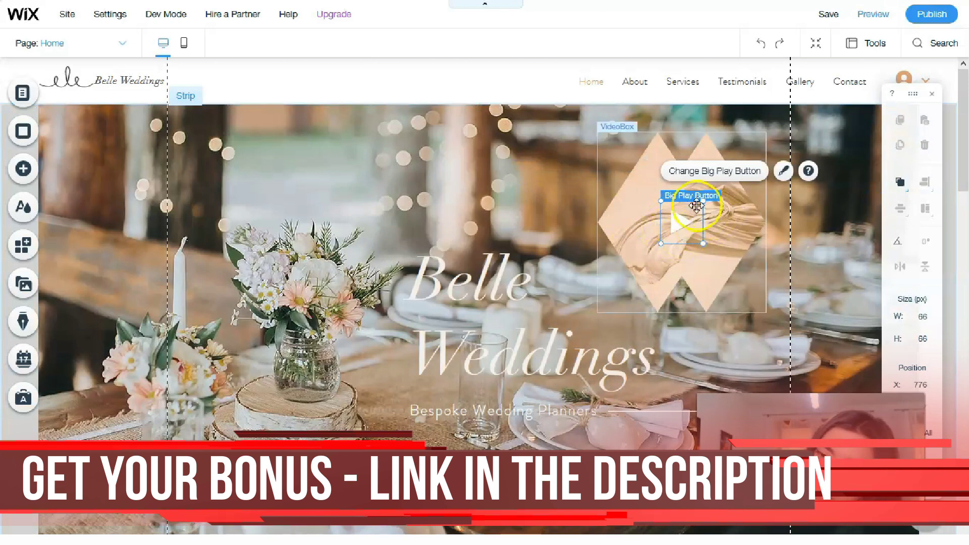
left_click(683, 218)
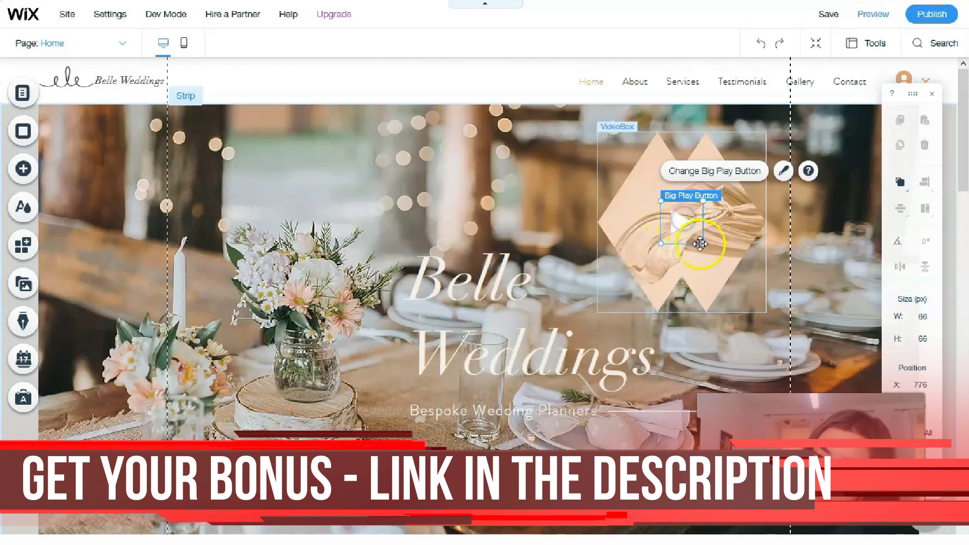
left_click(681, 172)
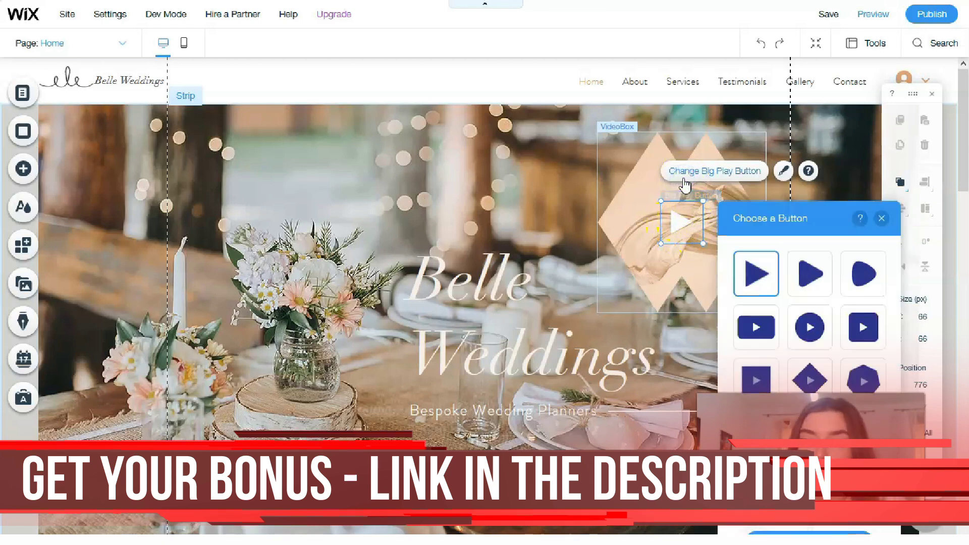
left_click(816, 331)
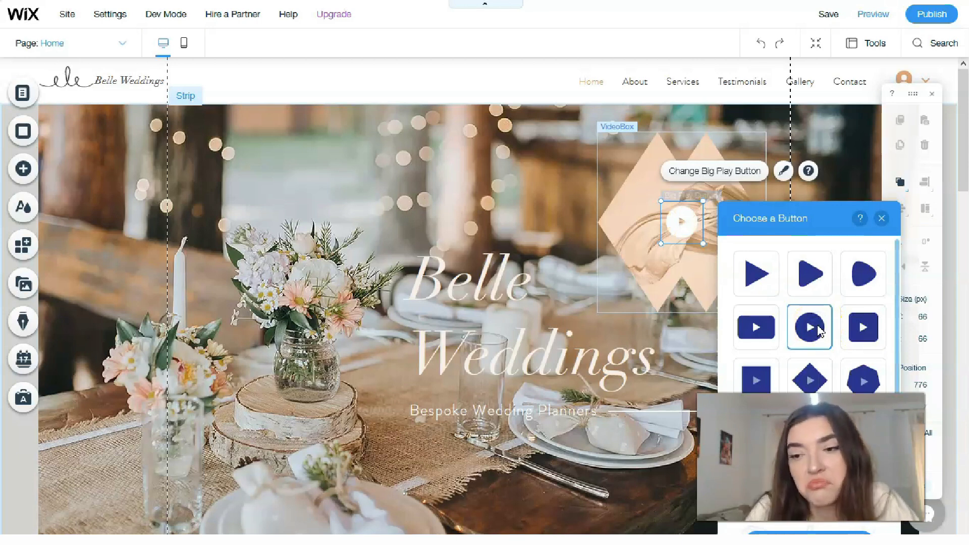
left_click(821, 326)
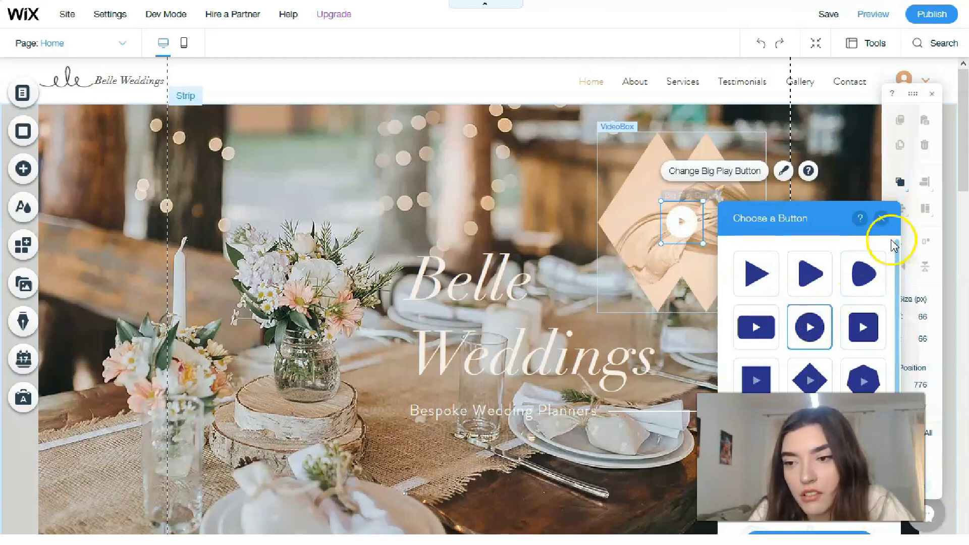
left_click(882, 218)
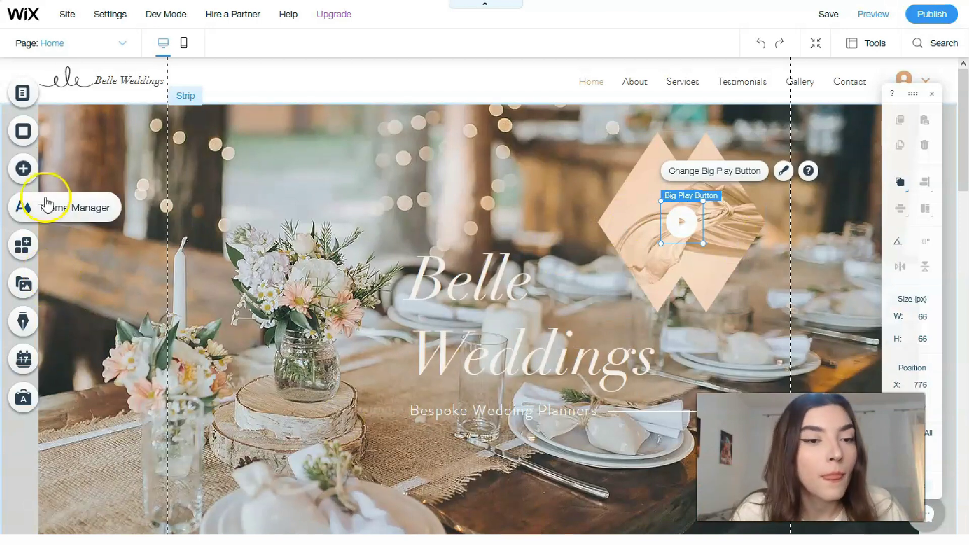
Look over the site's theme colors, the App Market, the Bookings Manager and the Ascend marketing and SEO tools.
left_click(24, 211)
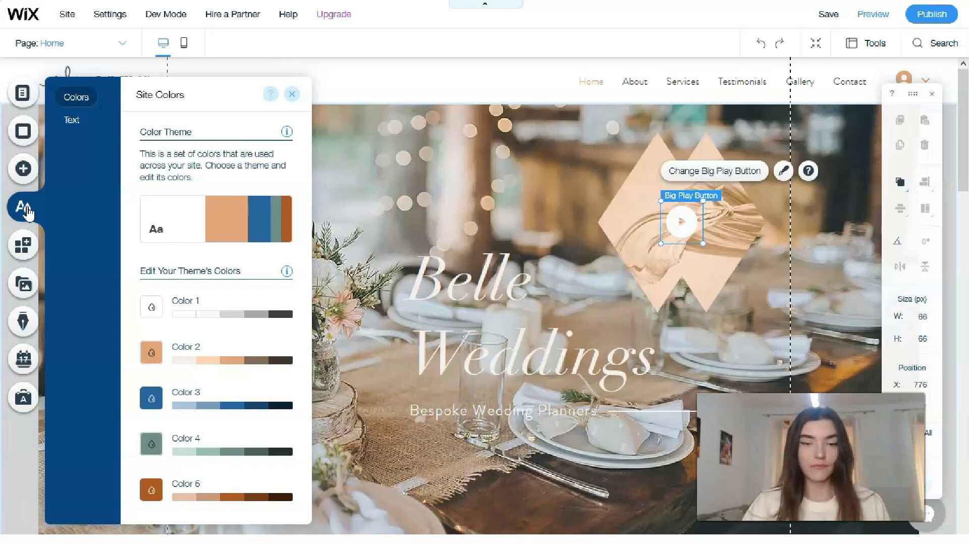
left_click(22, 250)
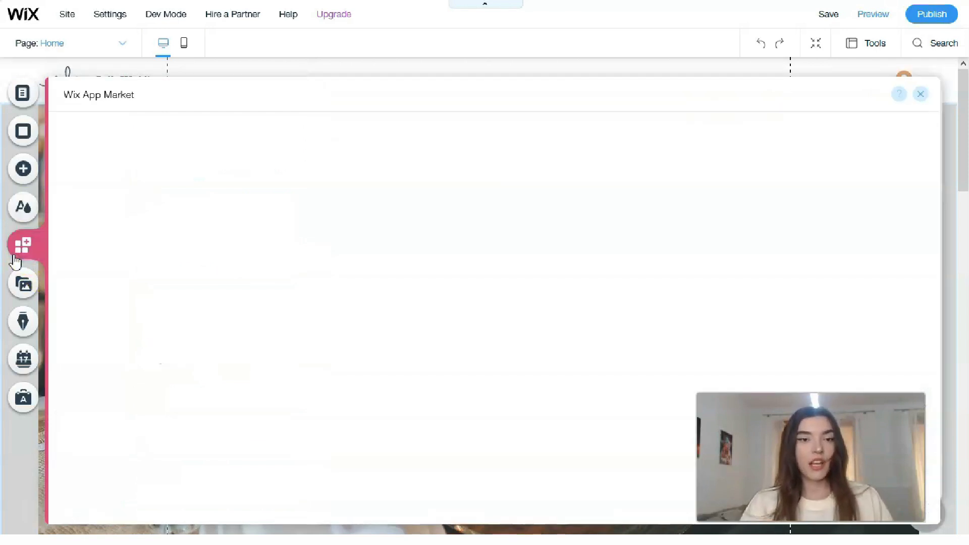
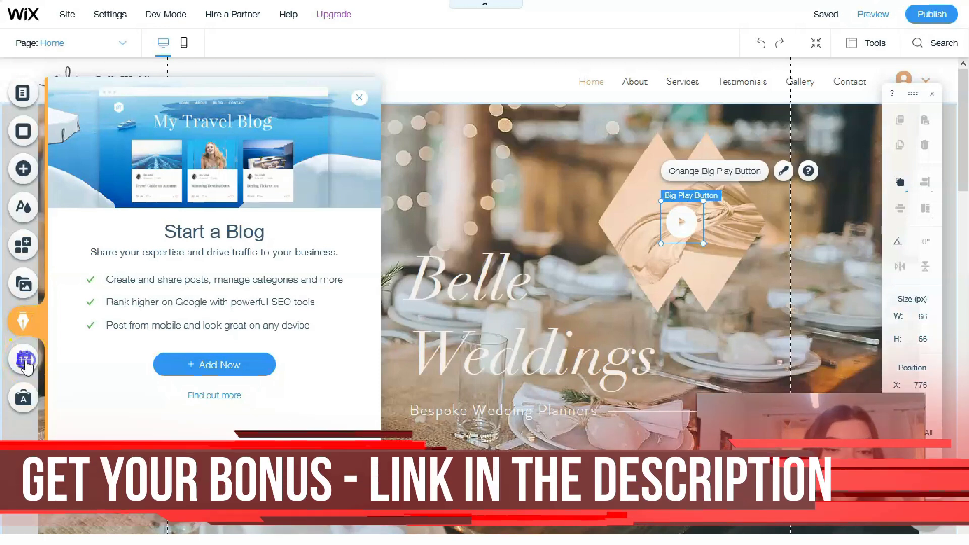
left_click(25, 360)
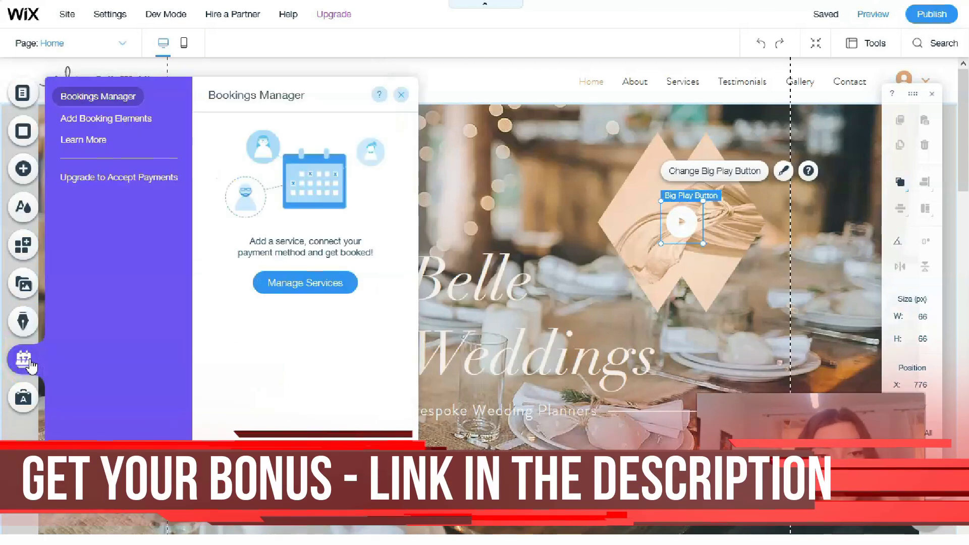
left_click(24, 397)
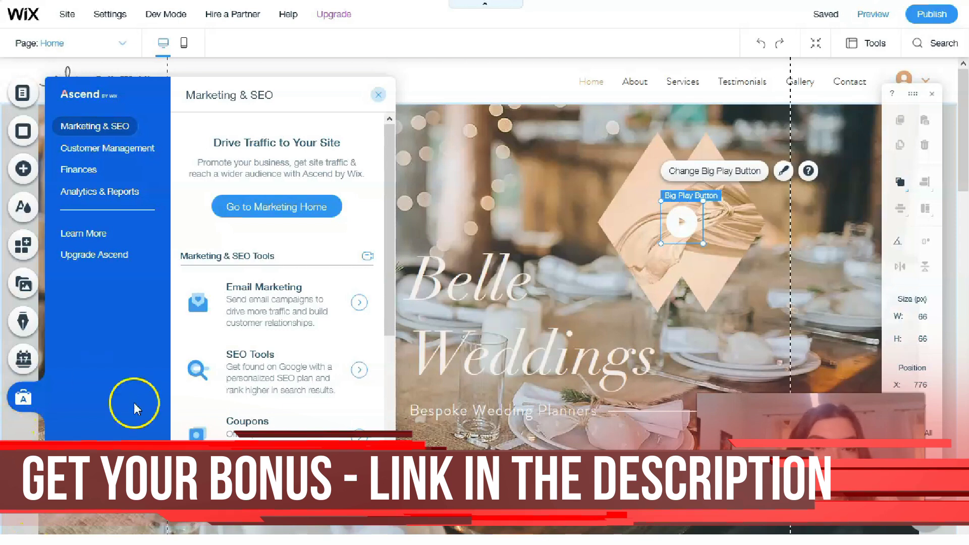
left_click(377, 95)
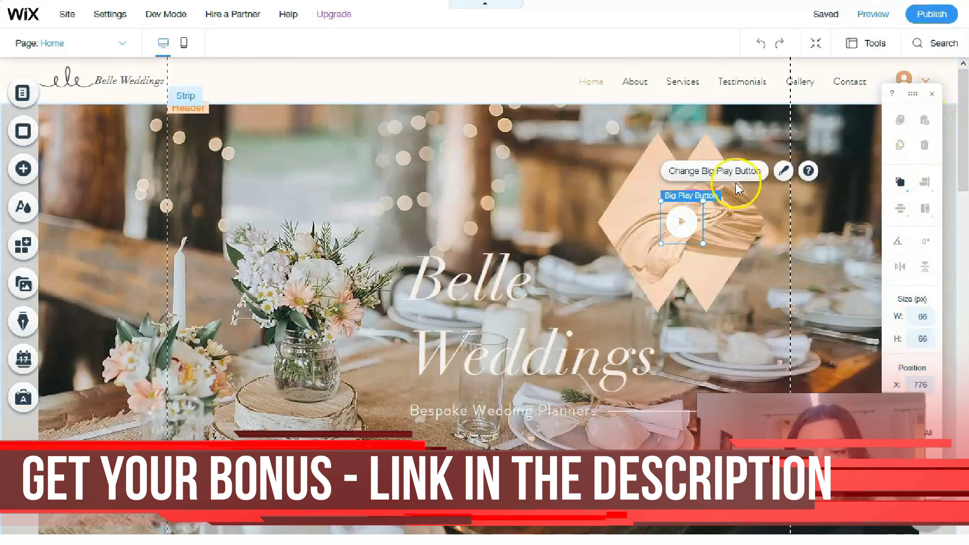
Examine the editing options for the page background, paragraph text and photo gallery around the Services section.
left_click(499, 171)
scroll(499, 173, "down", 6)
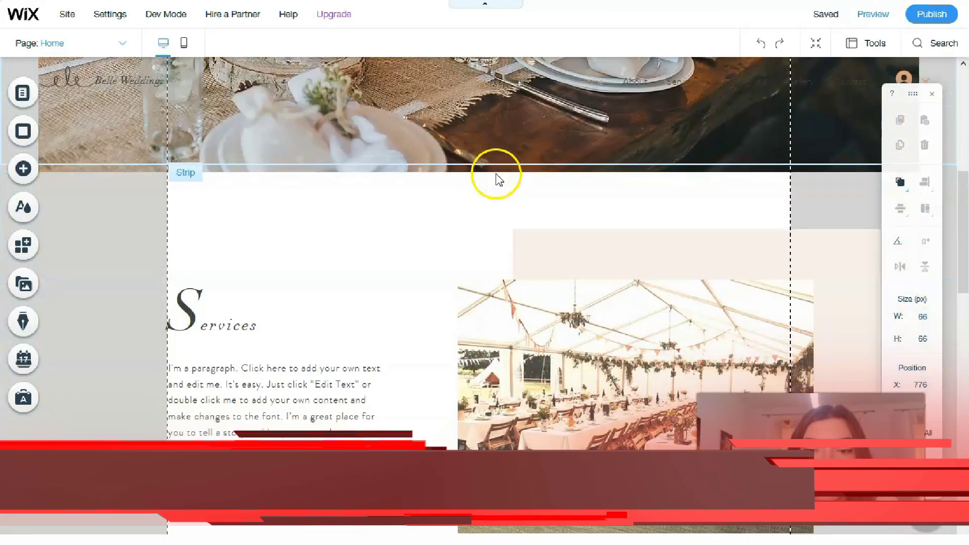
left_click(353, 130)
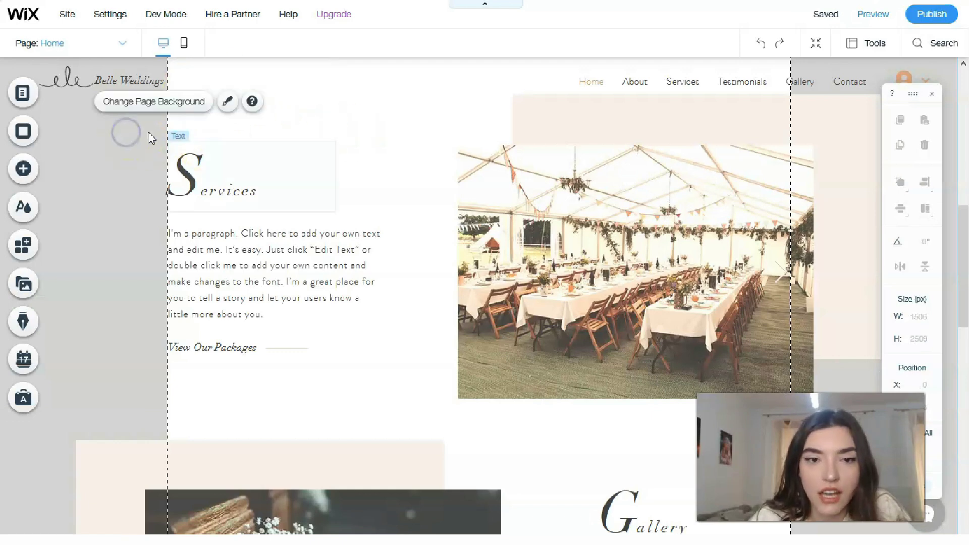
scroll(174, 143, "up", 3)
left_click(190, 189)
left_click(422, 187)
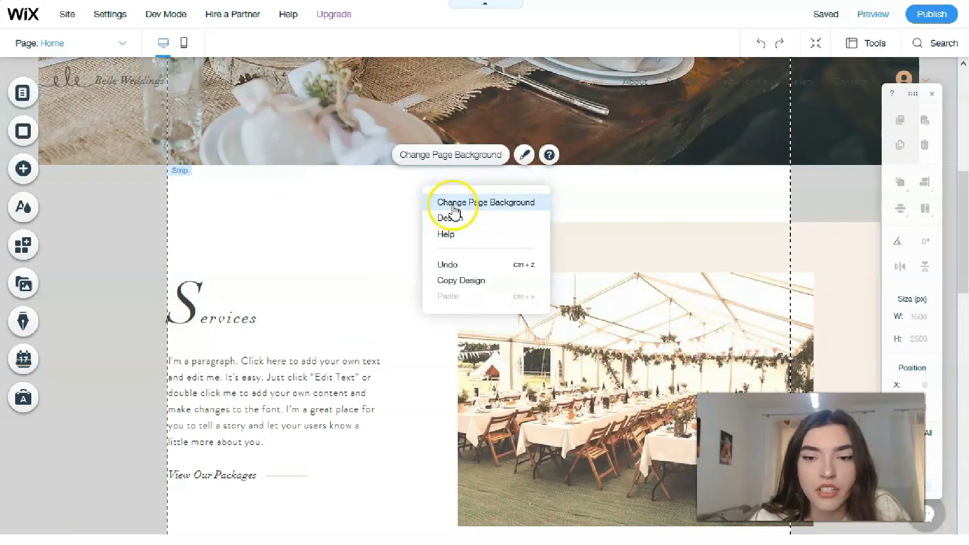
left_click(227, 413)
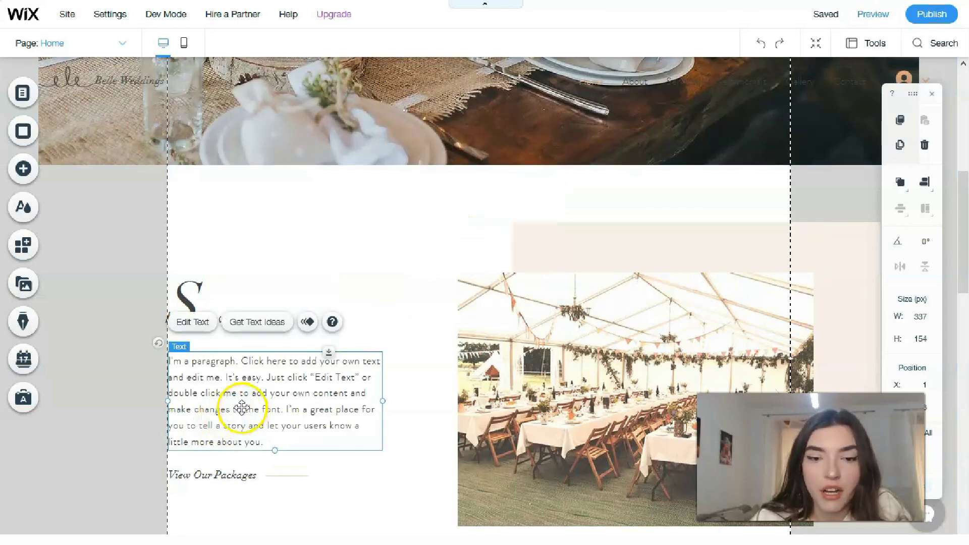
left_click(577, 339)
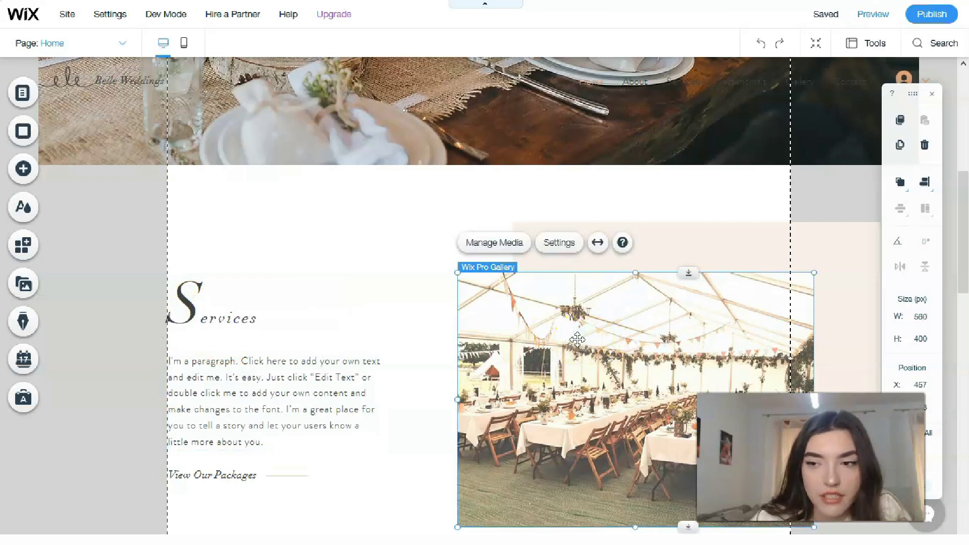
Delete the tent reception photo gallery beside the Services text.
left_click(924, 147)
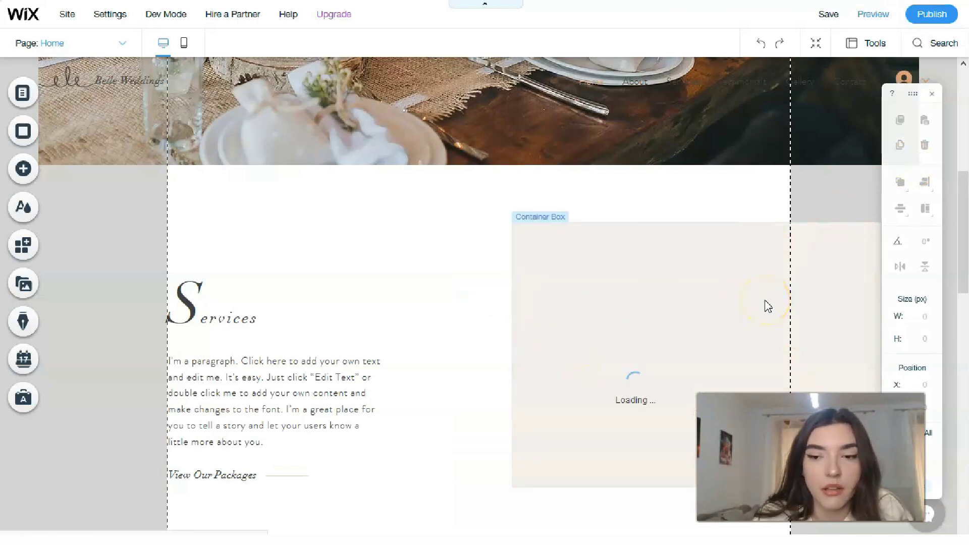
left_click_drag(765, 304, 643, 295)
scroll(641, 295, "down", 3)
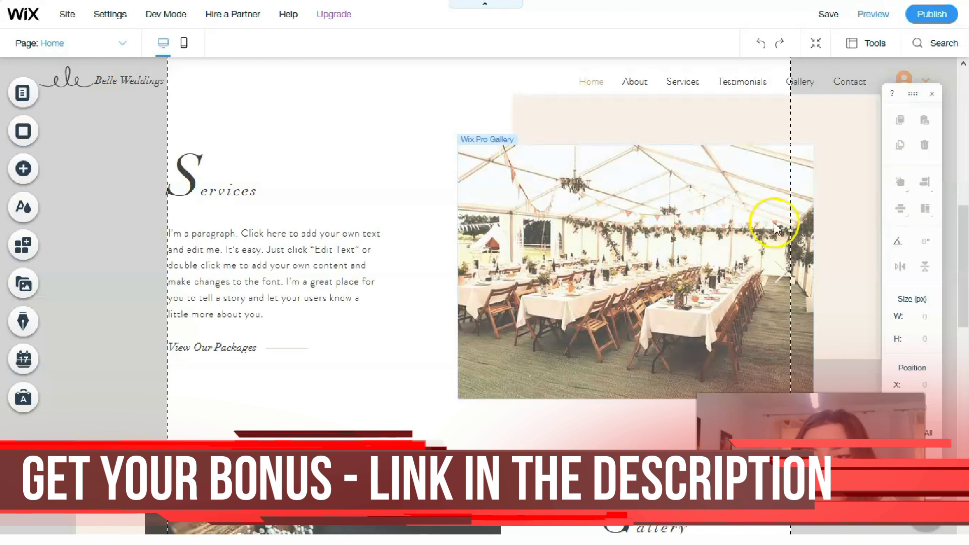
left_click(628, 216)
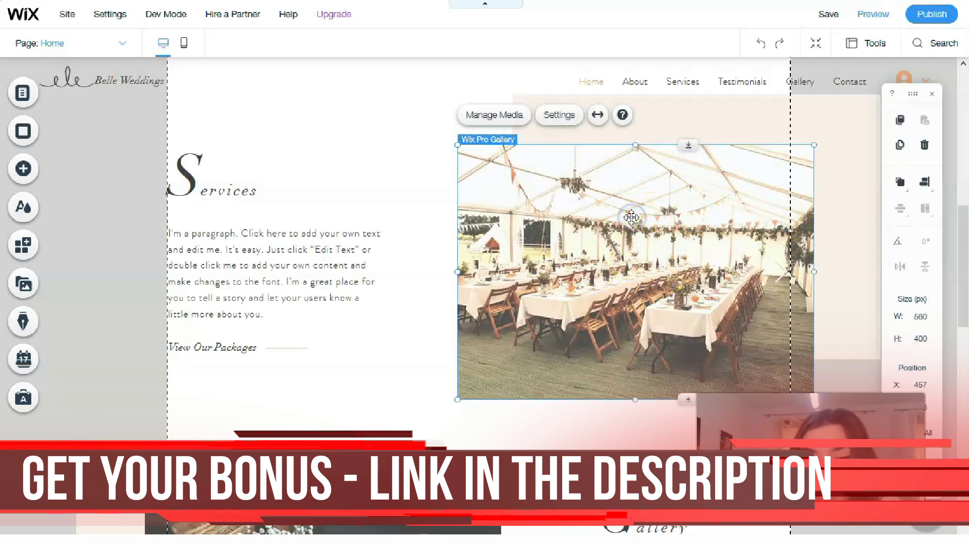
left_click(924, 145)
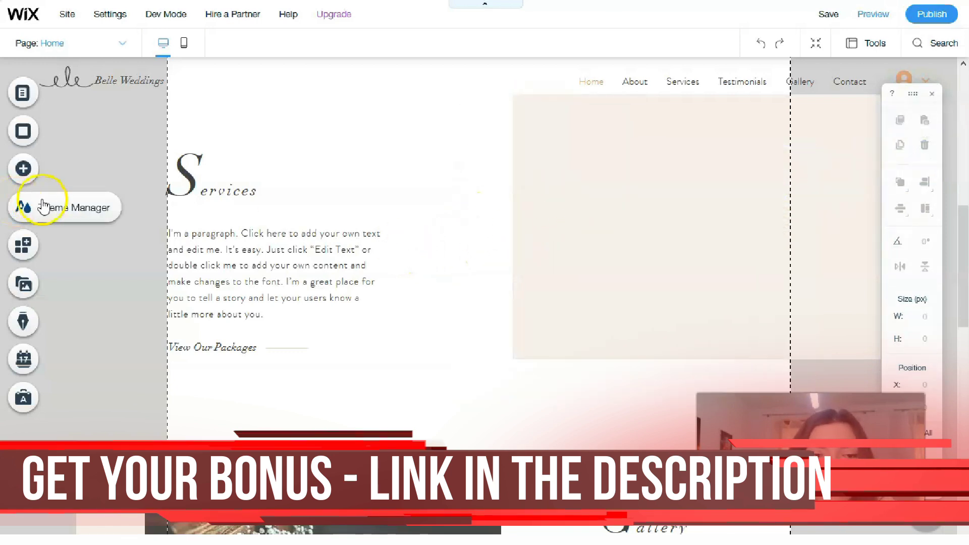
Start adding an image from the Free Wix Images collection and search it for "wedding".
left_click(31, 172)
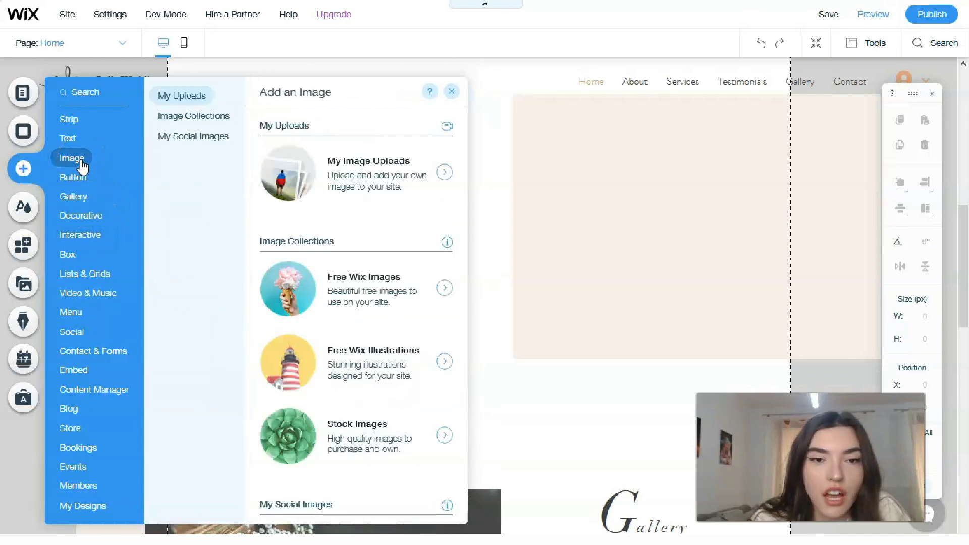
left_click(81, 161)
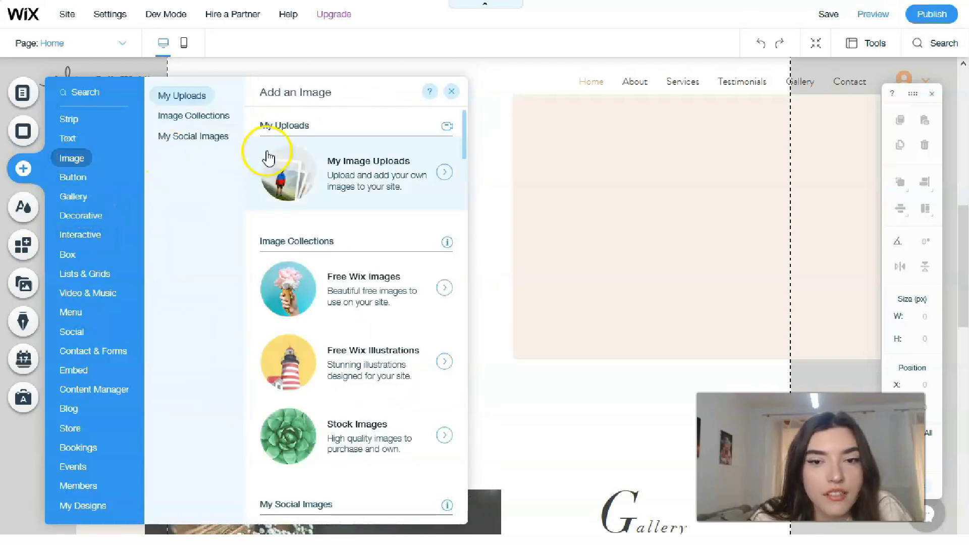
left_click(292, 291)
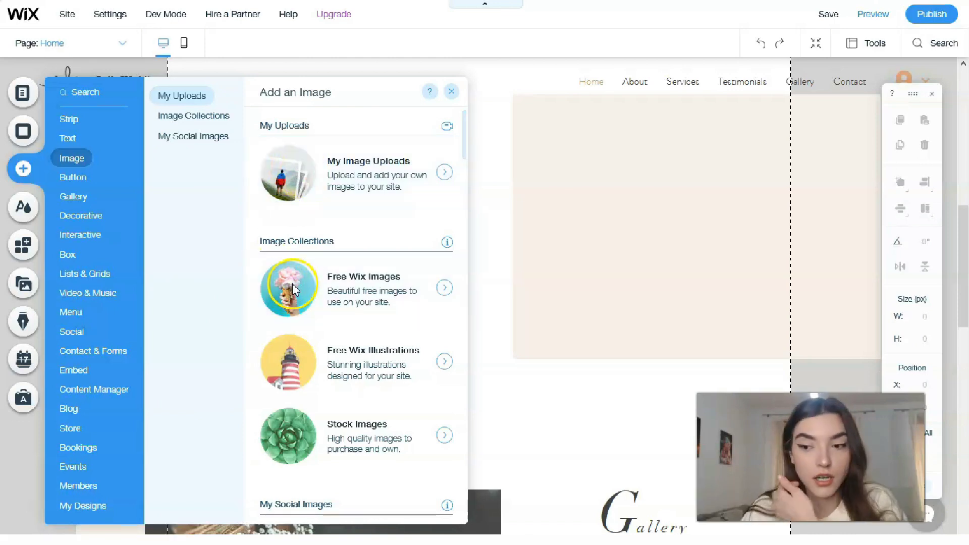
left_click(290, 284)
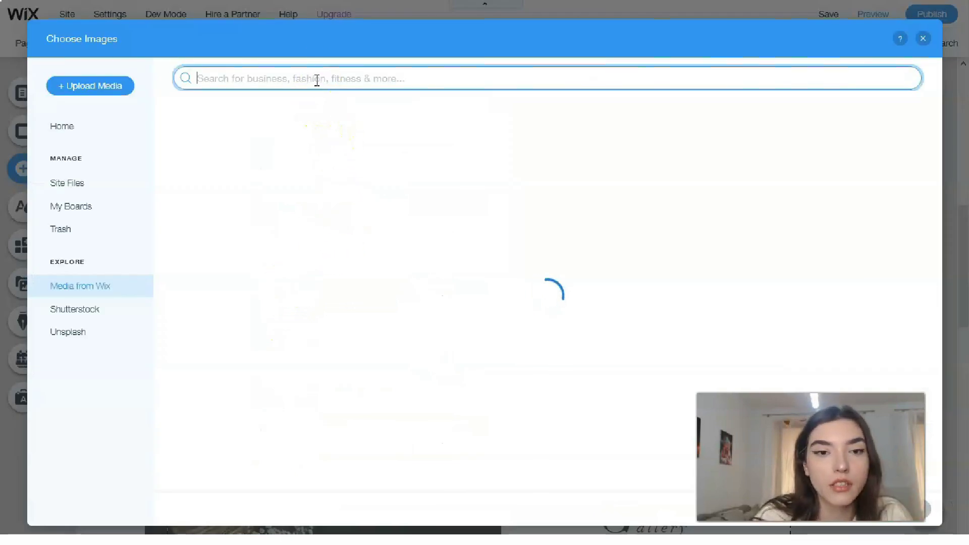
type("wedd")
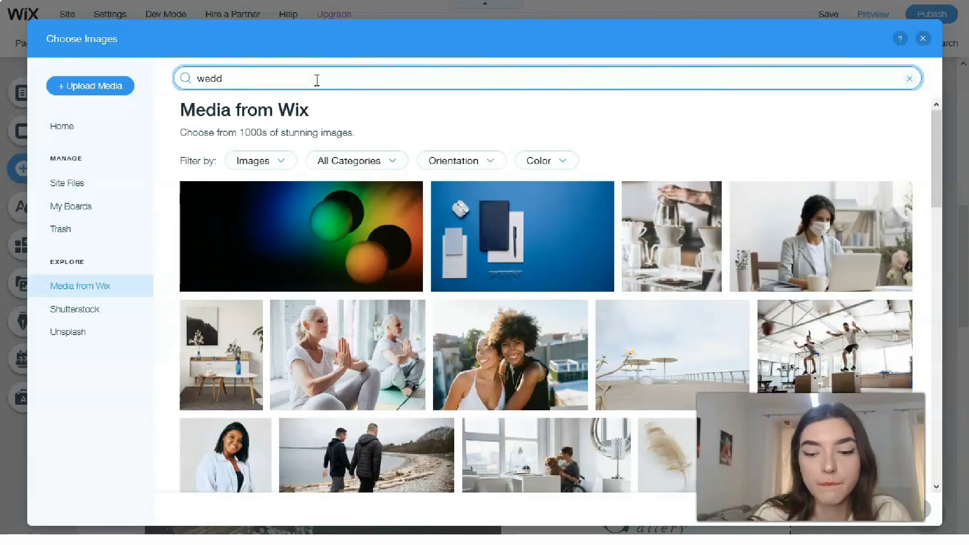
type("ing")
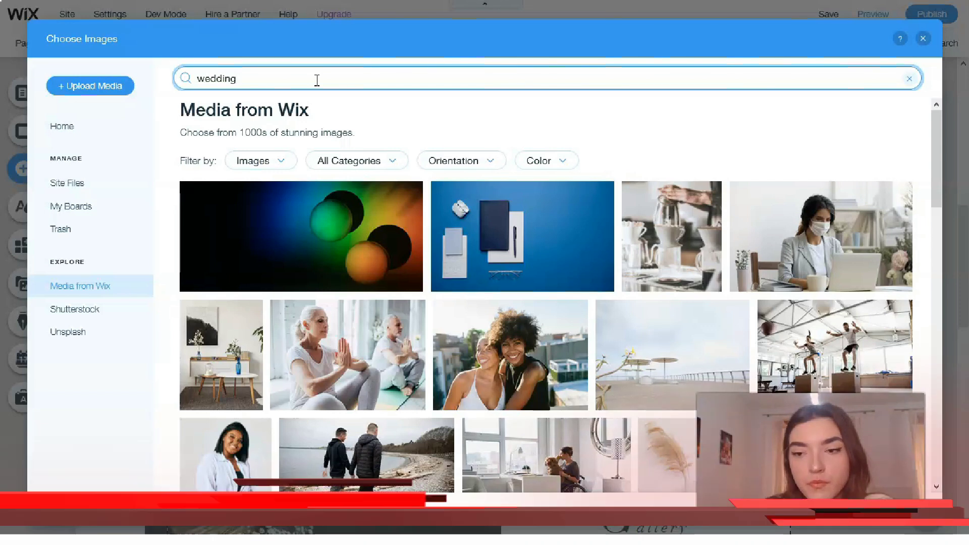
key("Return")
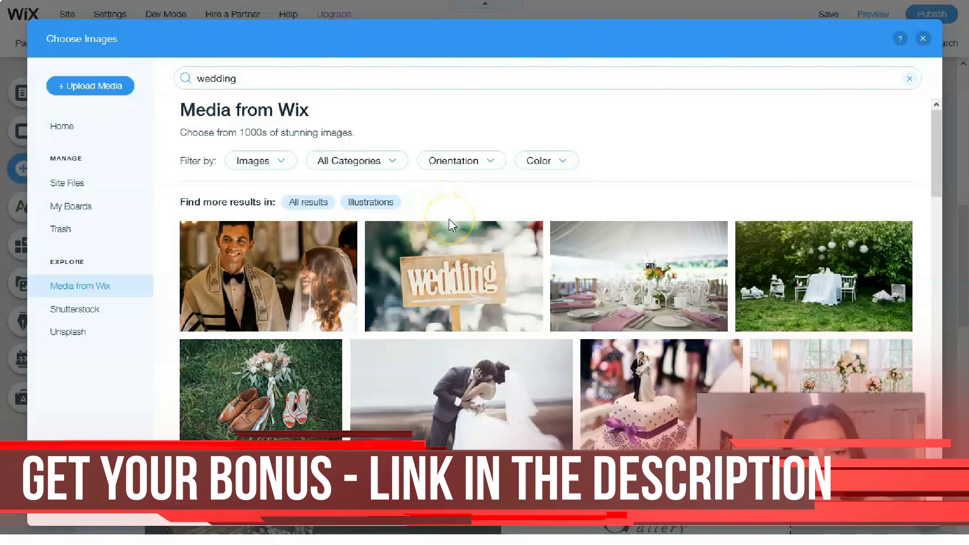
Insert the Wedding Welcome Sign image, the lettered sign draped with ivy, from the wedding results into the page.
scroll(585, 338, "down", 5)
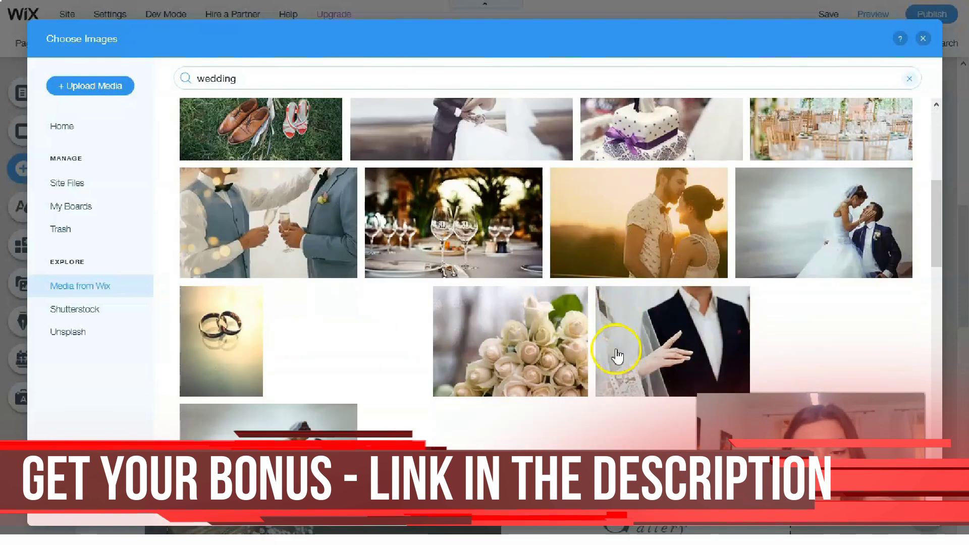
scroll(550, 348, "down", 8)
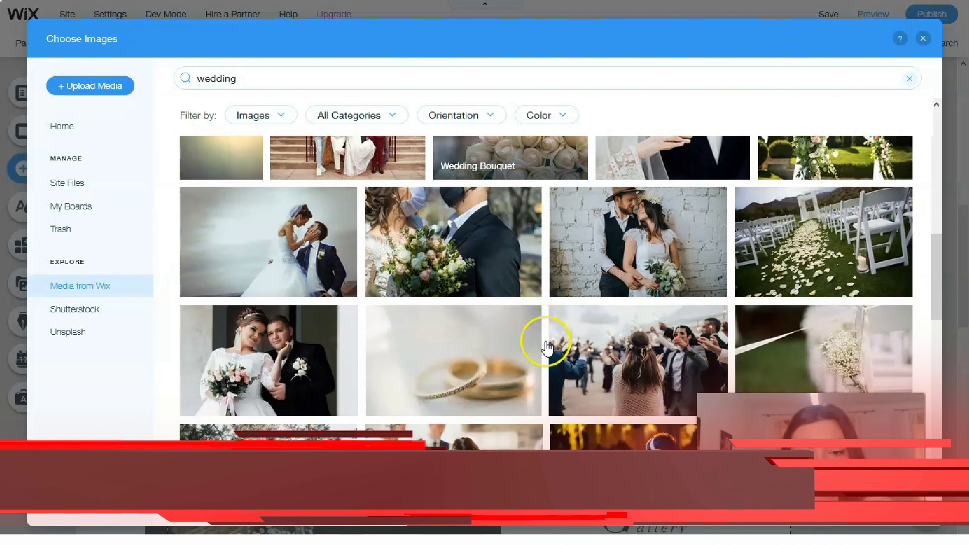
scroll(546, 346, "down", 2)
left_click(280, 115)
left_click(280, 116)
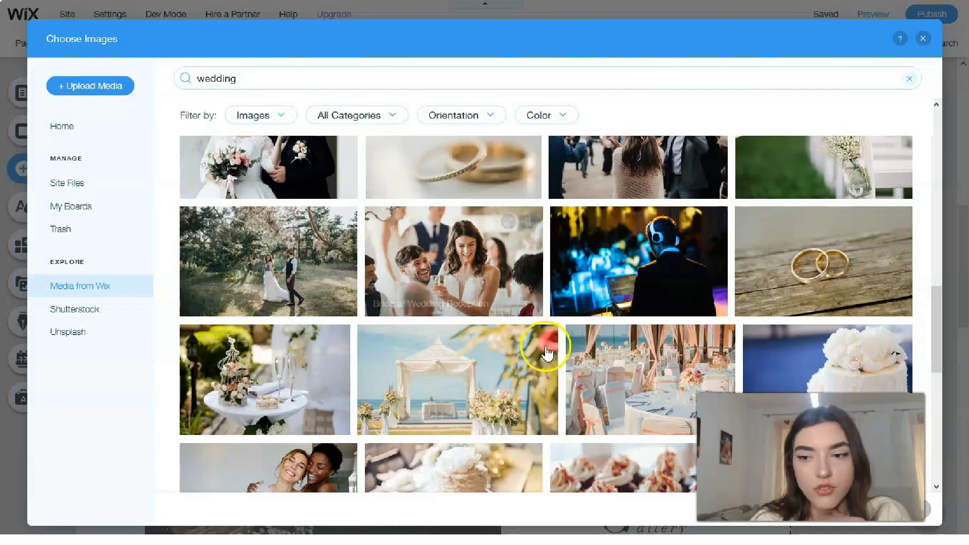
scroll(552, 347, "down", 3)
scroll(554, 347, "down", 2)
scroll(554, 347, "down", 3)
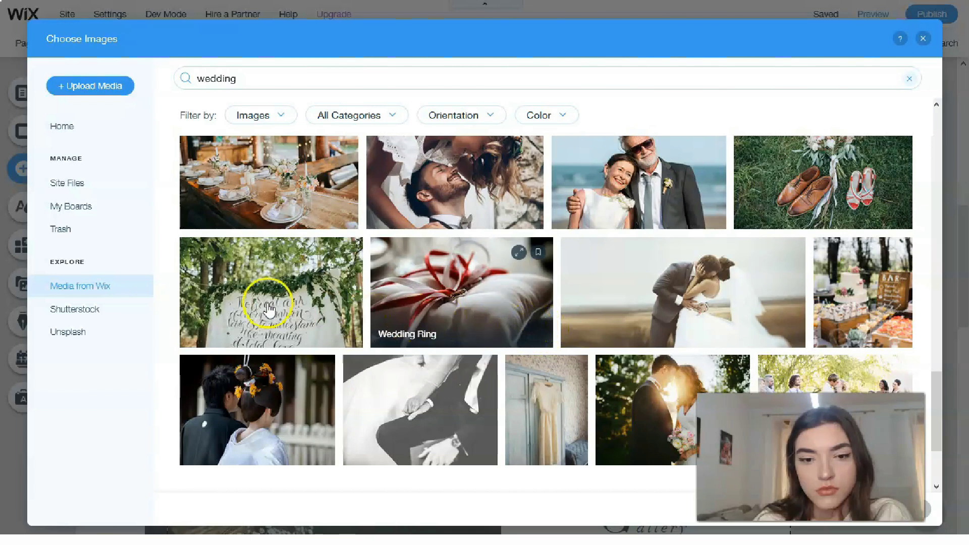
left_click(285, 305)
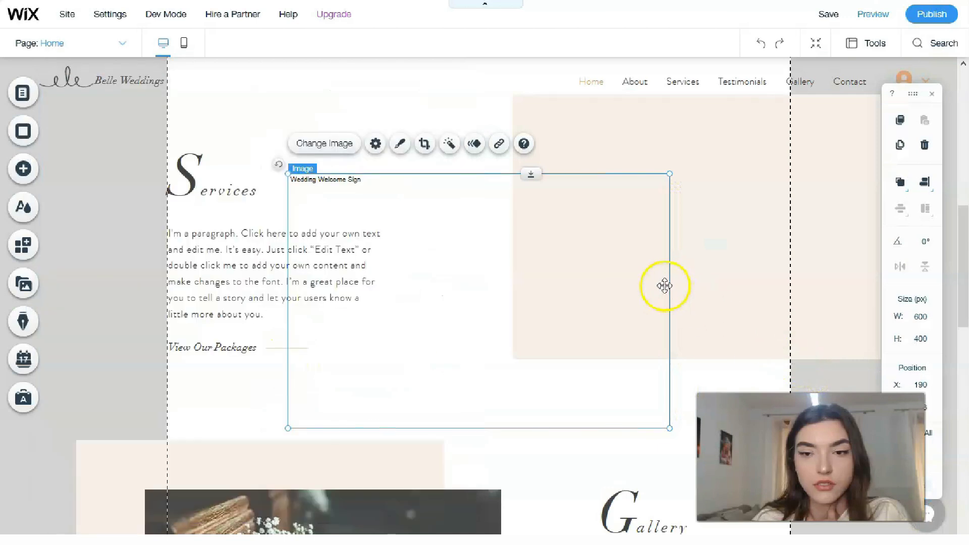
Place the wedding sign image beside the Services text, overlapping the beige box, shrink it to about 523 by 349 px, and save the site.
left_click_drag(431, 227, 541, 179)
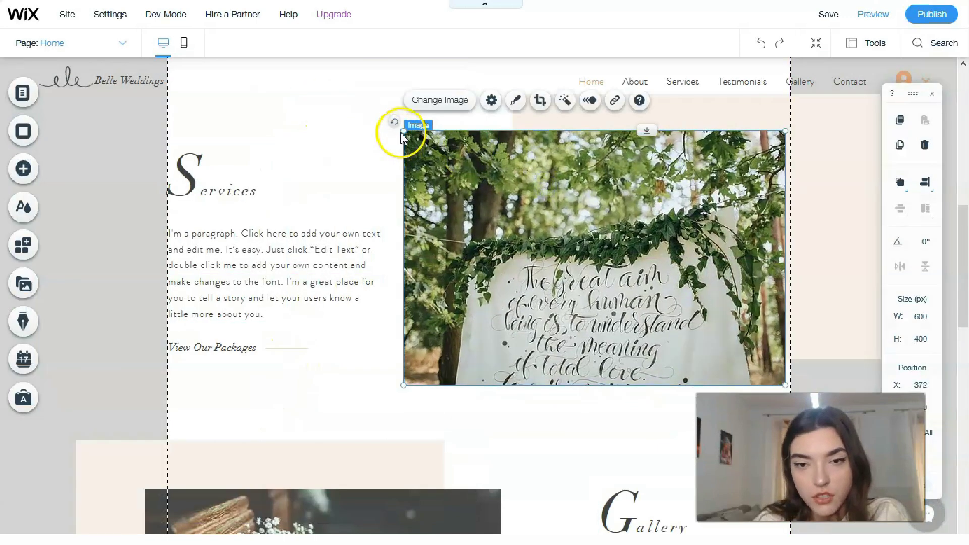
left_click(397, 126)
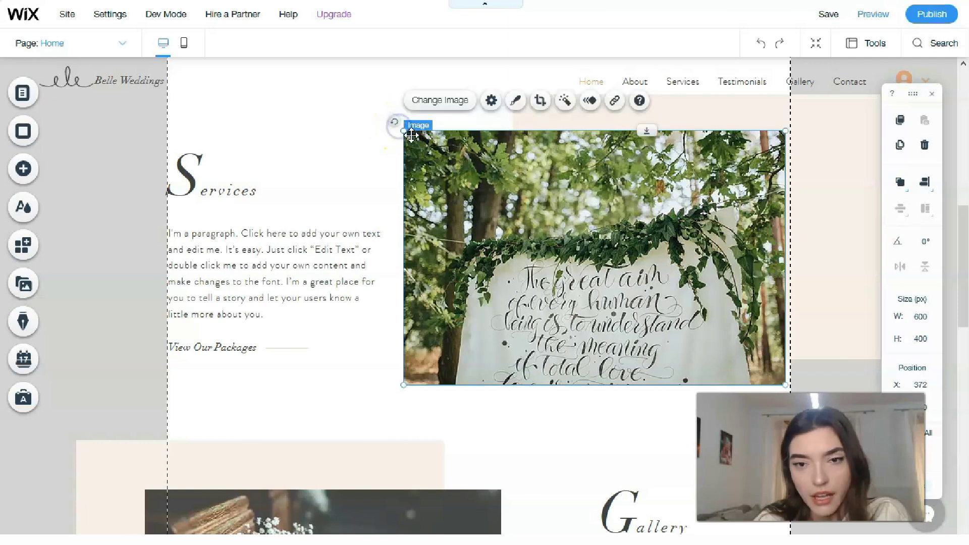
left_click_drag(403, 131, 452, 163)
left_click_drag(587, 235, 544, 226)
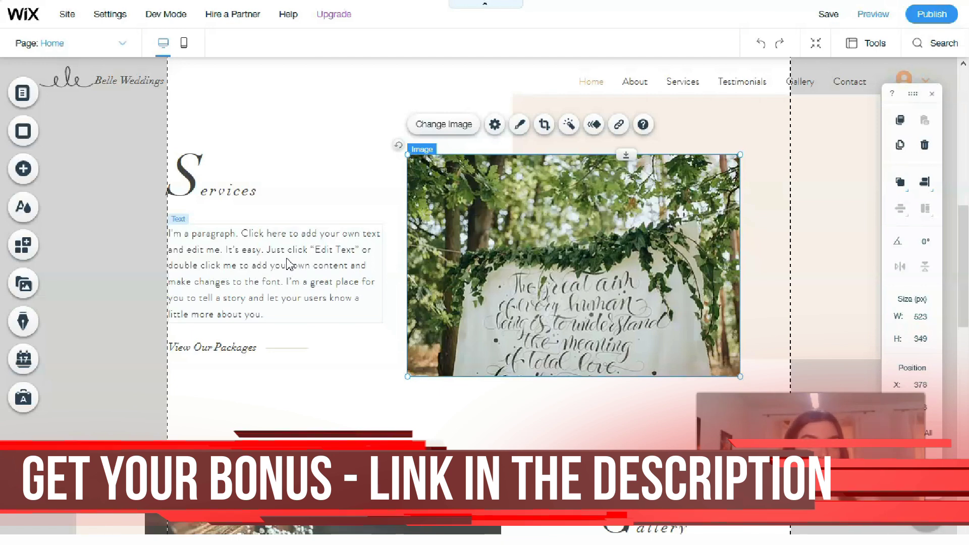
key("ctrl+s")
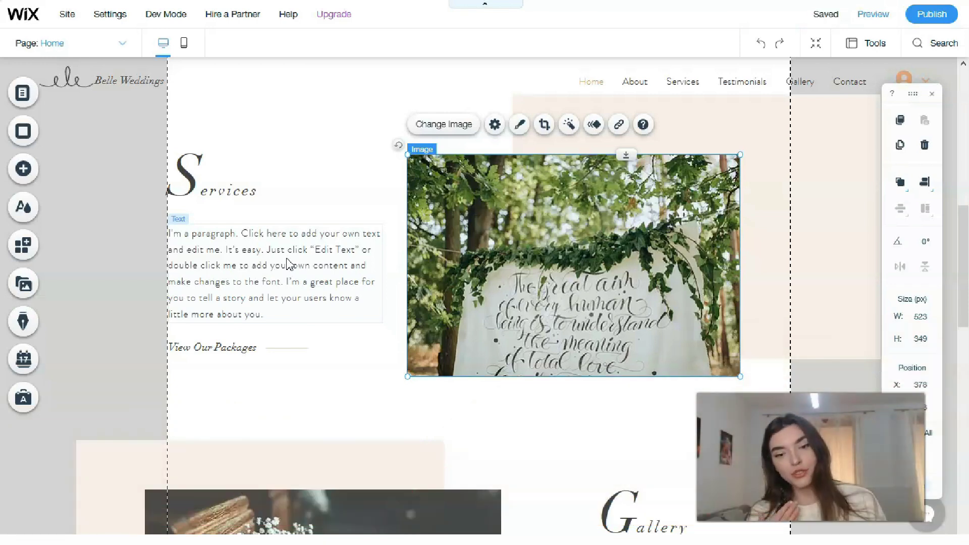